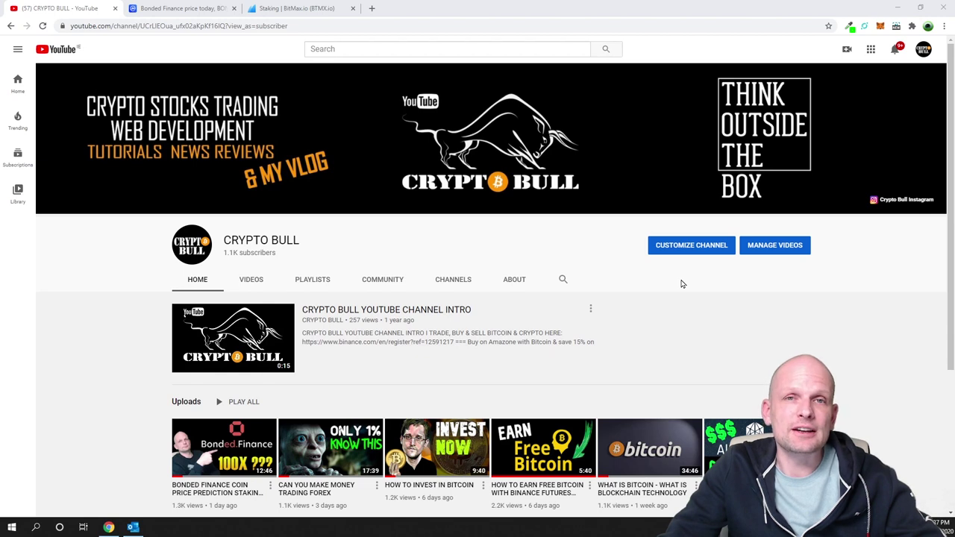
- Examine Bonded Finance's Ethereum contract entry on CoinMarketCap and its token page on Etherscan, closing the Etherscan page
left_click(189, 13)
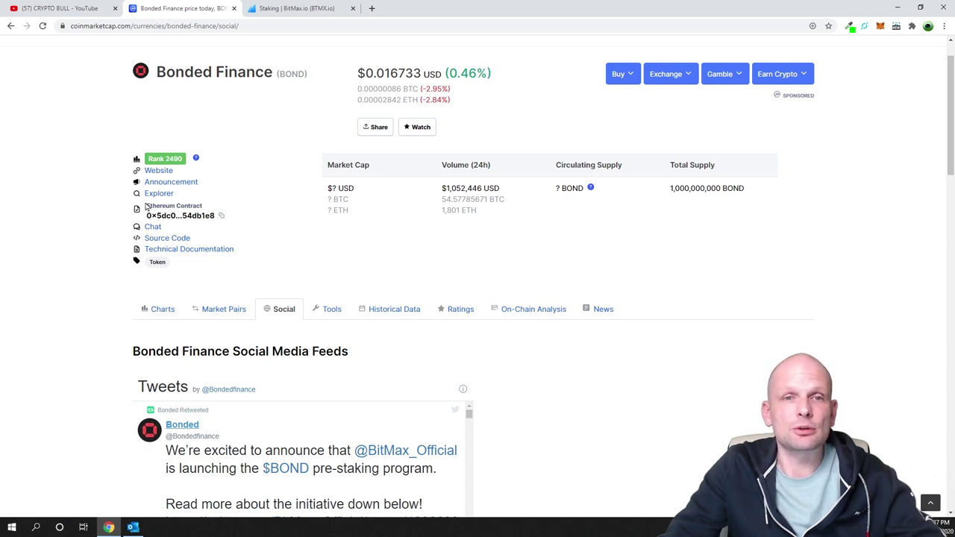
left_click_drag(147, 204, 205, 207)
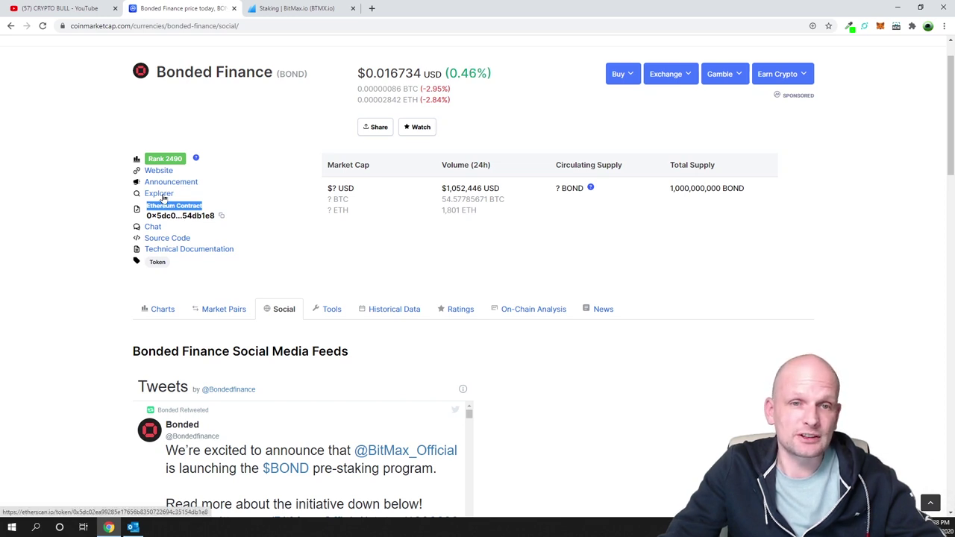
left_click(163, 198)
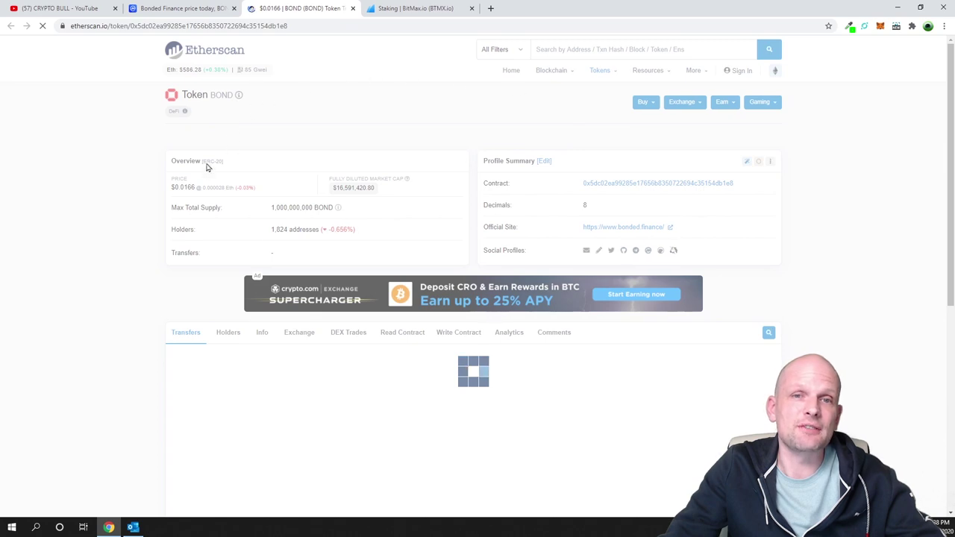
left_click(353, 8)
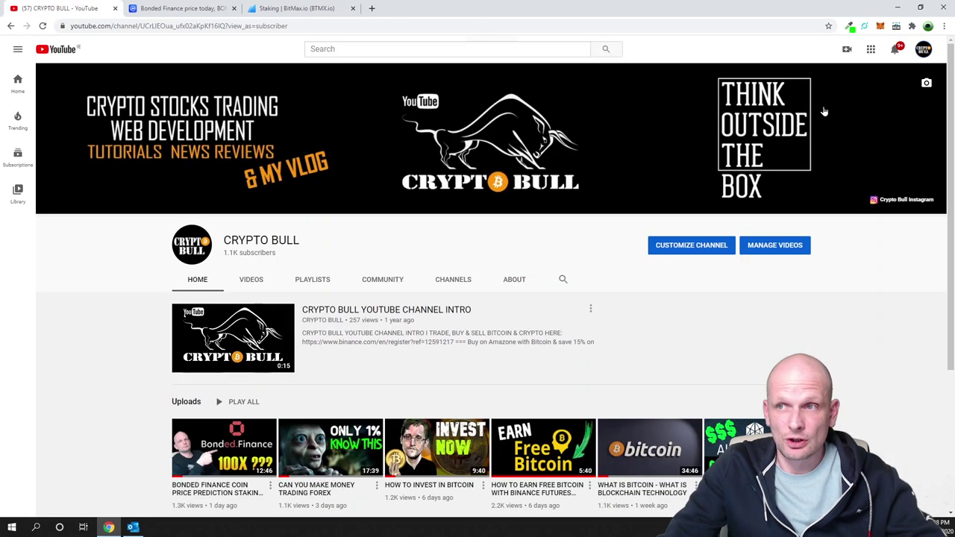
- View MetaMask's page for restoring an account with a seed phrase, close it and return to the YouTube channel
left_click(880, 27)
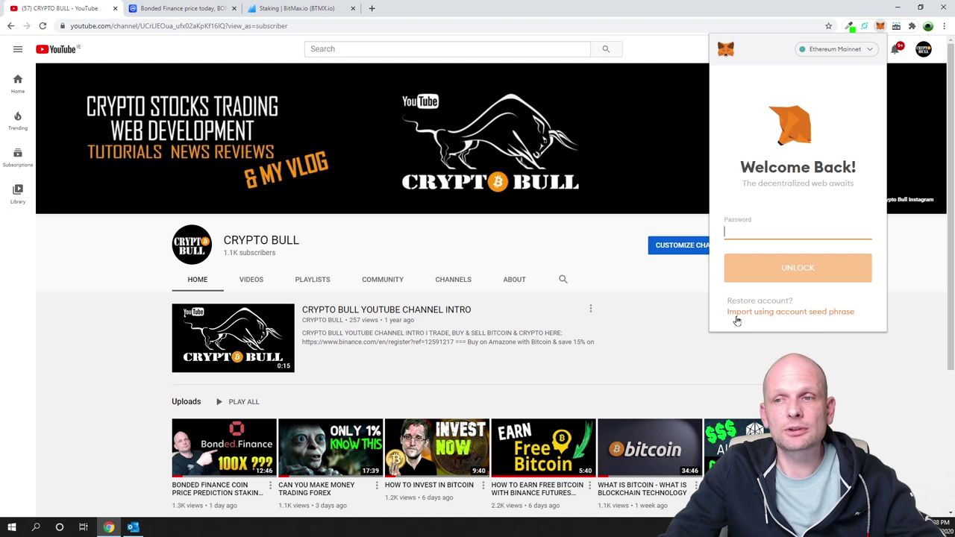
left_click(840, 313)
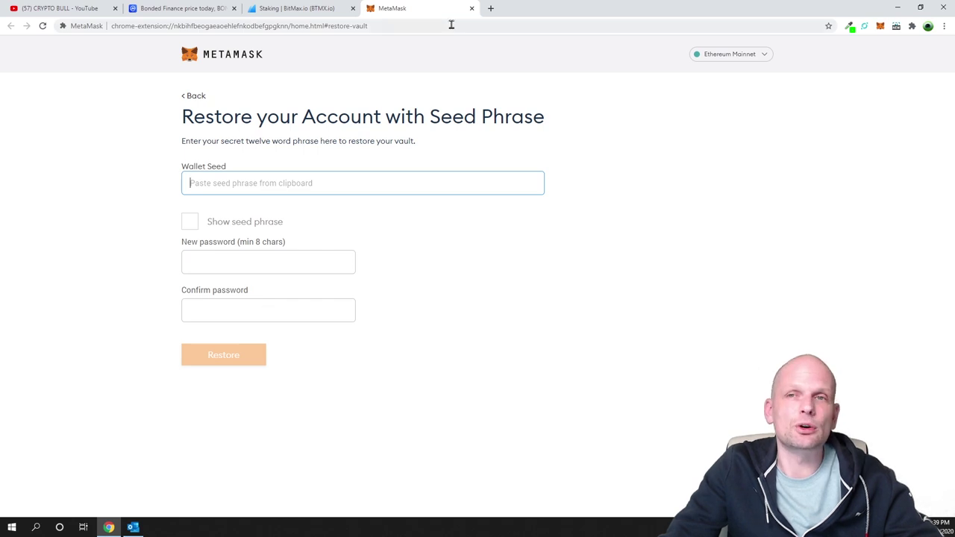
left_click(472, 8)
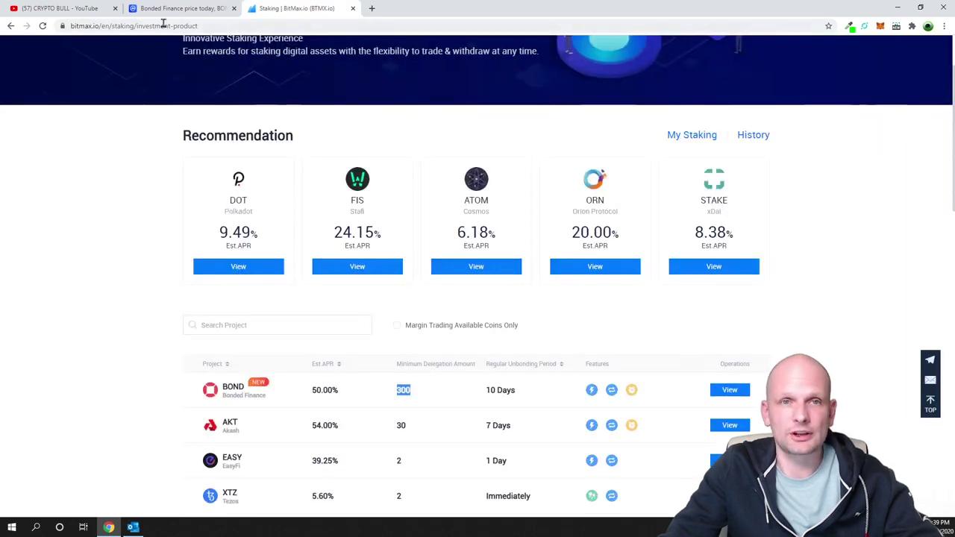
left_click(83, 8)
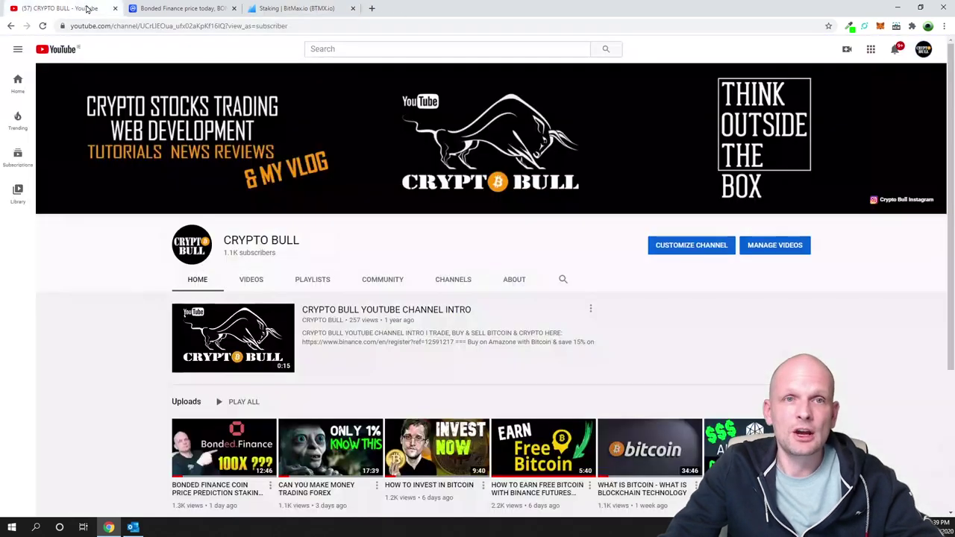
- Remove the existing MetaMask extension from Chrome
left_click(880, 27)
right_click(880, 27)
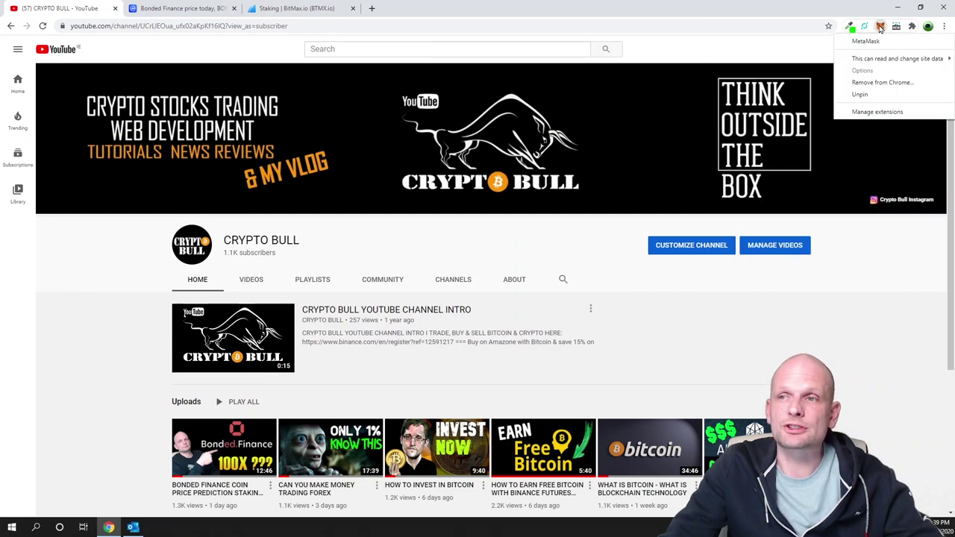
left_click(875, 84)
left_click(815, 90)
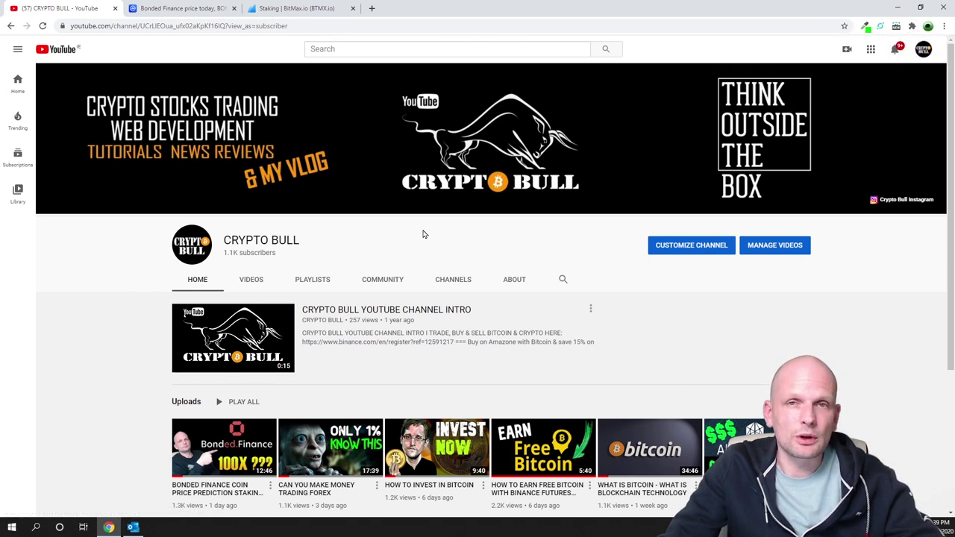
- Search Google for "metamask wallet" in a new tab and open the download page on the official metamask.io site
left_click(372, 8)
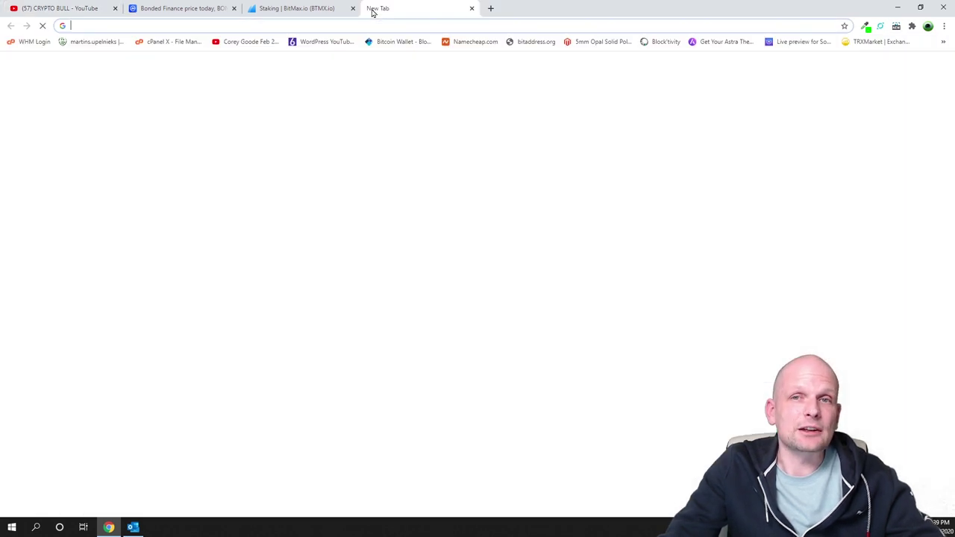
left_click(375, 204)
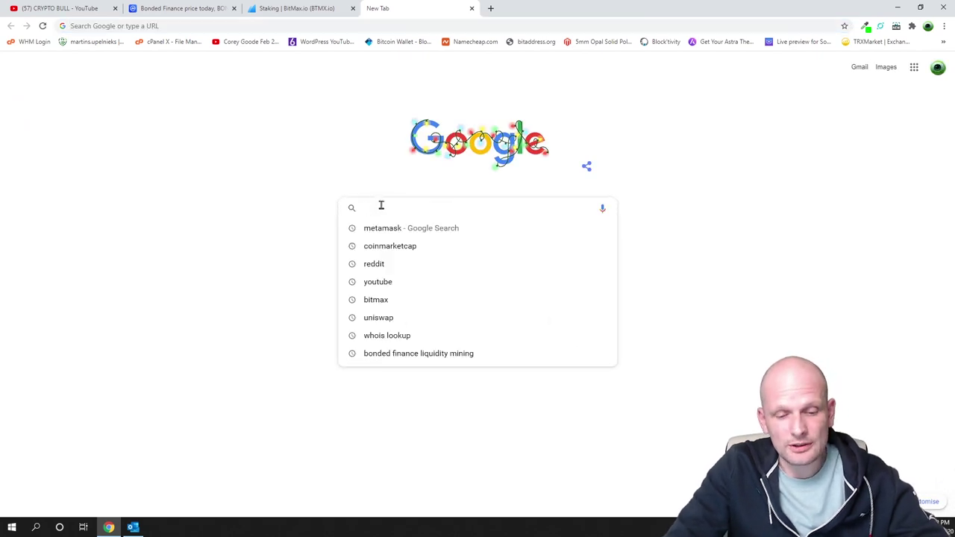
type("metamask wallet")
key("Return")
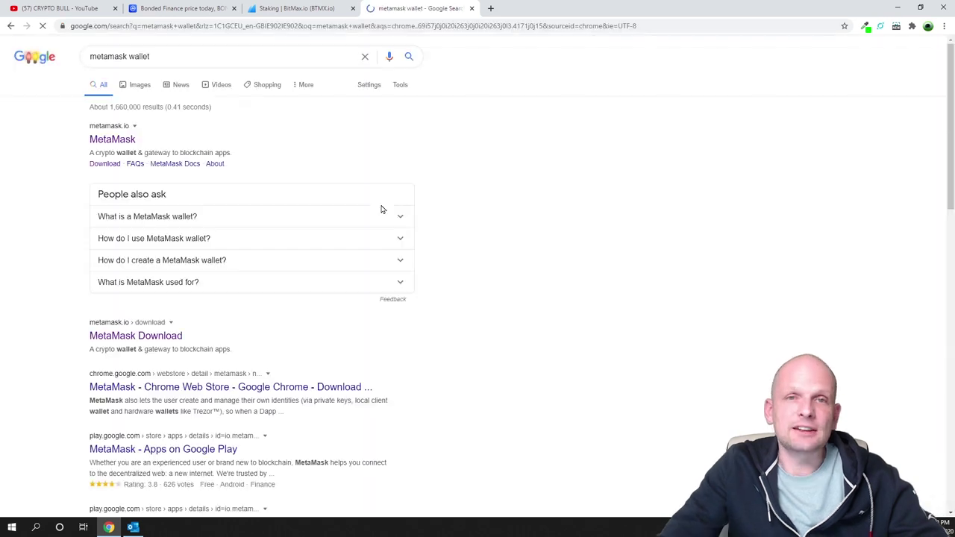
left_click(112, 139)
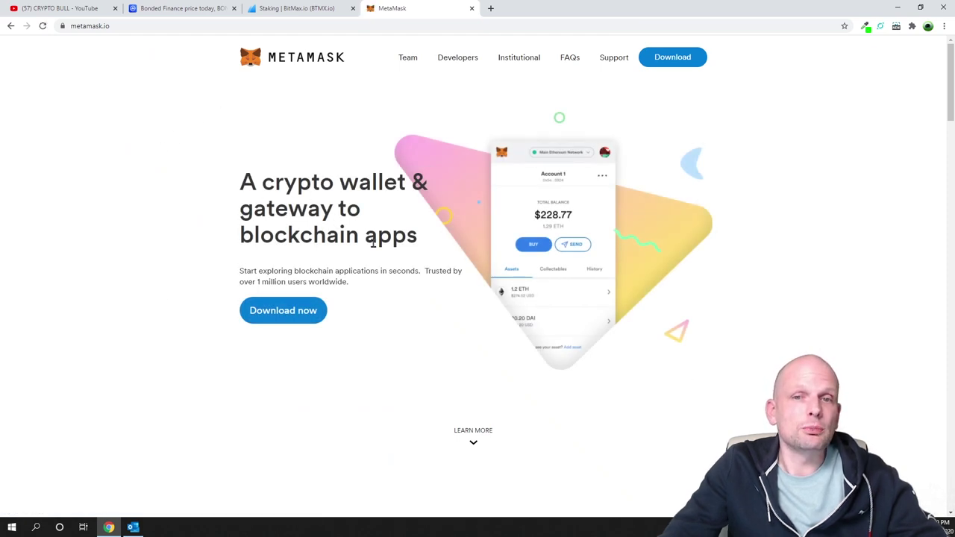
left_click(282, 317)
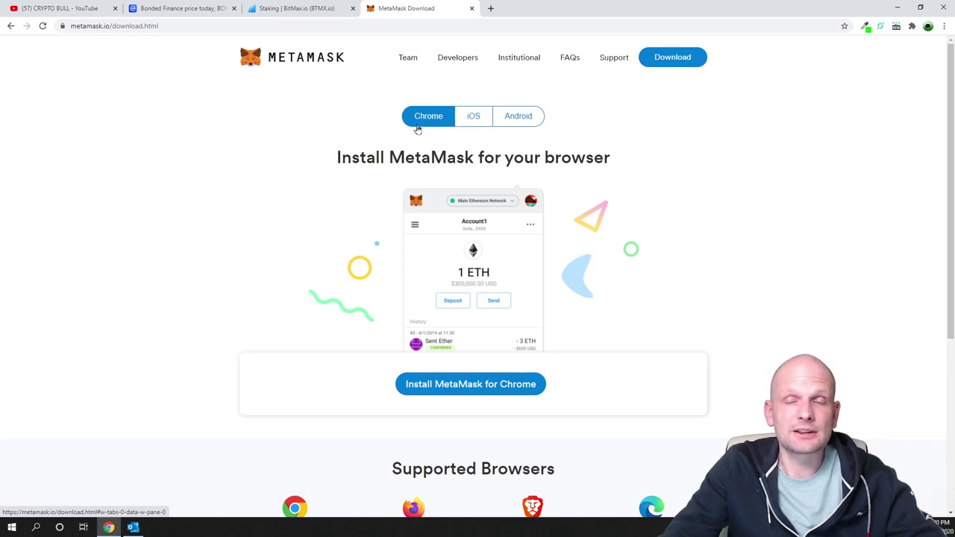
- View the iOS and Android versions of the MetaMask download and return to the Chrome version
left_click(474, 119)
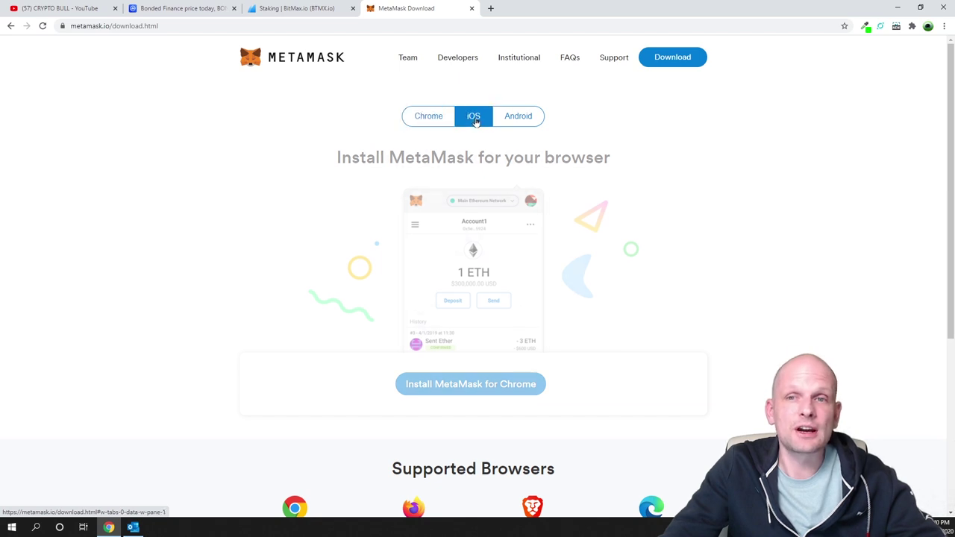
left_click(517, 121)
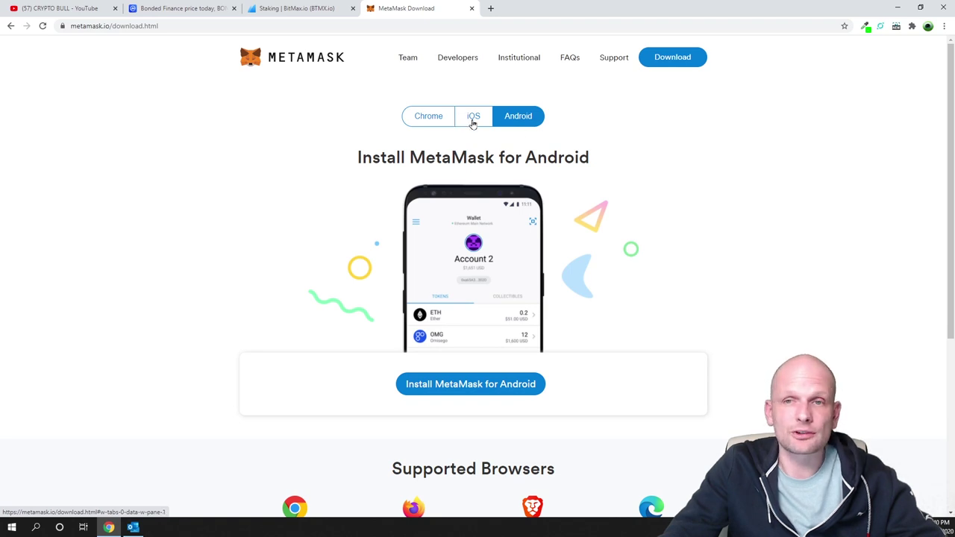
left_click(428, 121)
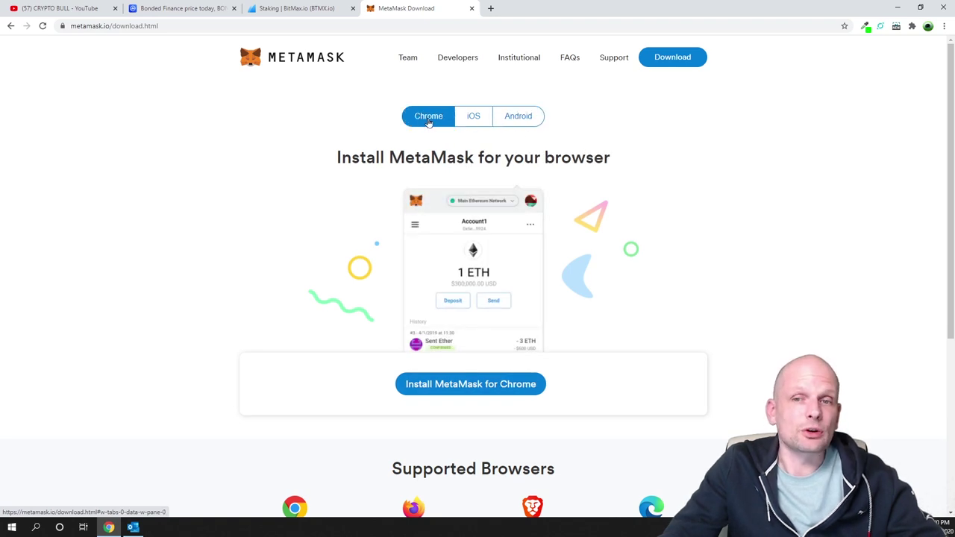
- Install the MetaMask extension for Chrome from the Chrome Web Store
left_click(434, 388)
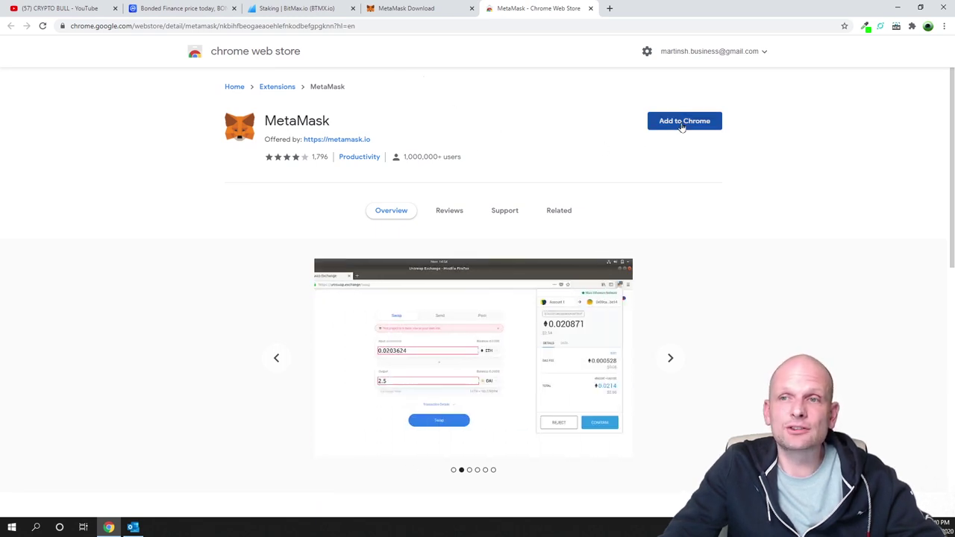
left_click(681, 127)
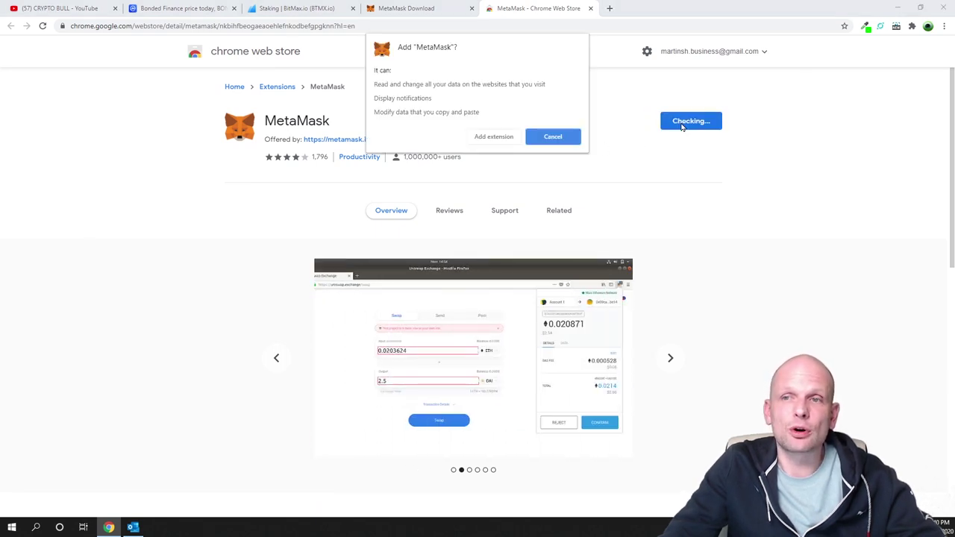
left_click(482, 138)
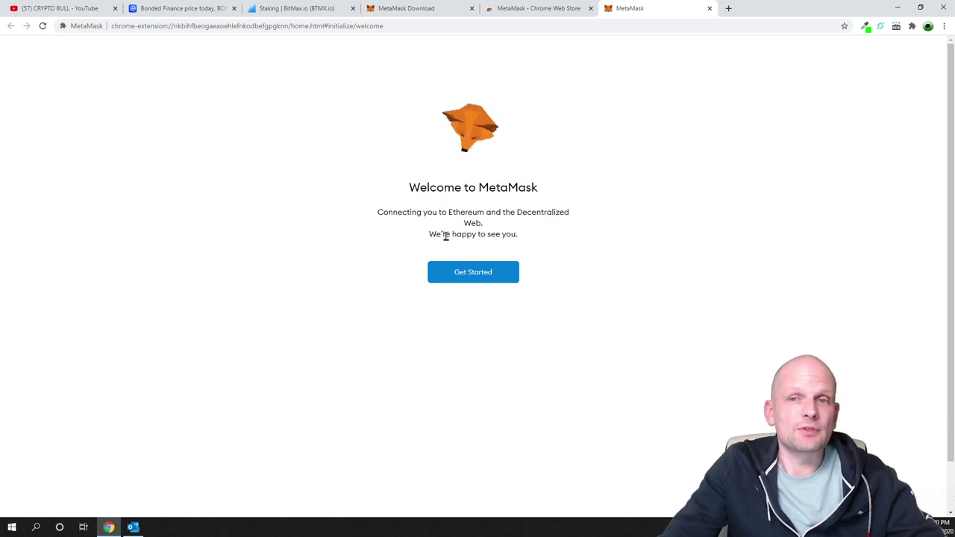
- Start creating a new MetaMask wallet and agree to share anonymous usage data
left_click(469, 275)
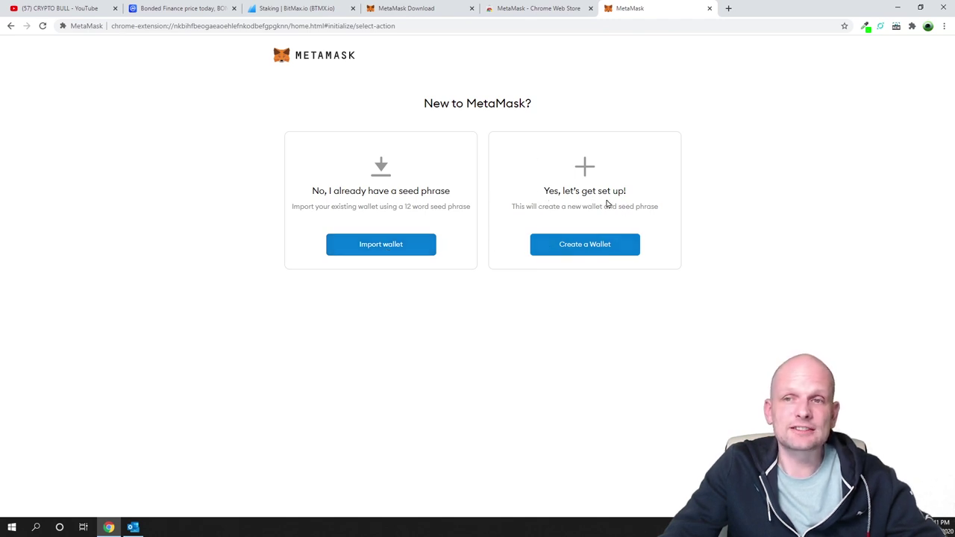
left_click(580, 247)
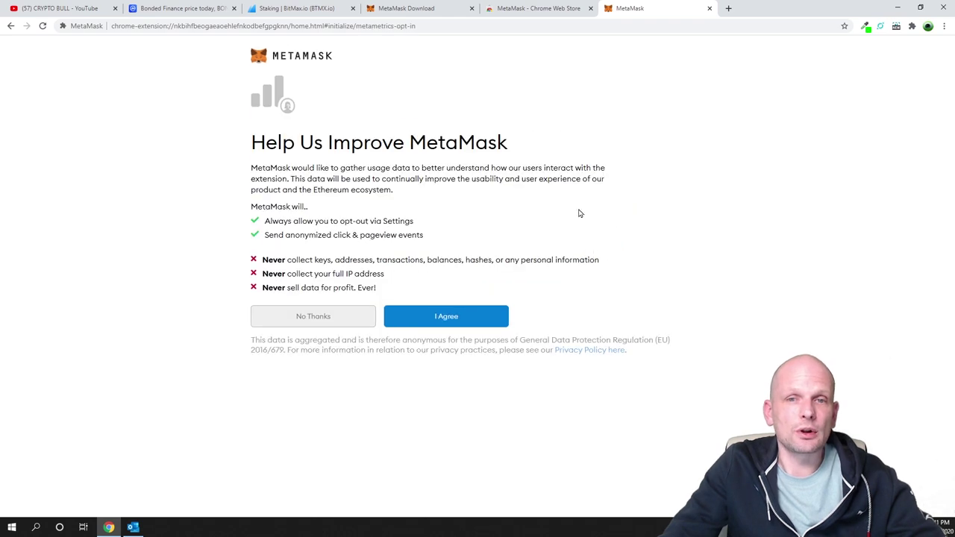
left_click(445, 317)
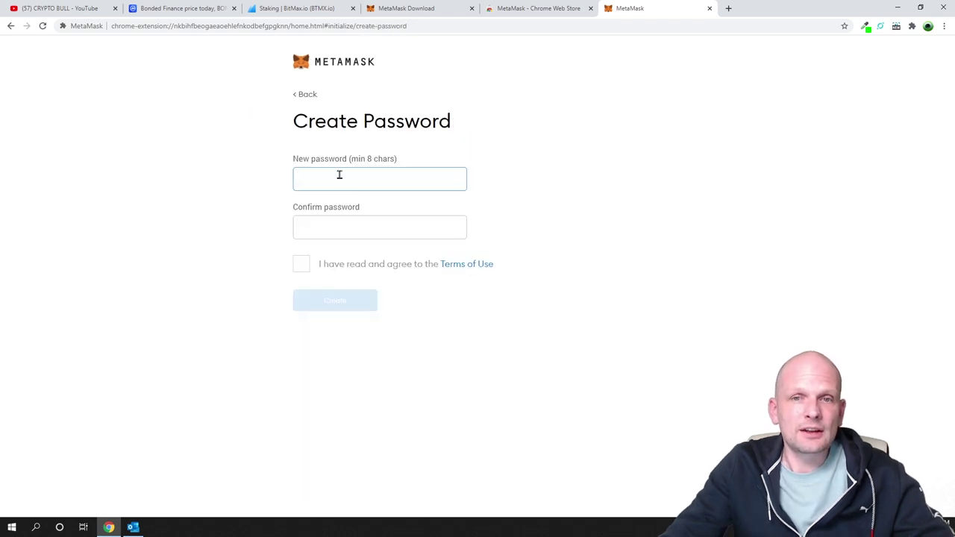
- Enter and confirm the new wallet password, accept the Terms of Use and create the wallet
type("••")
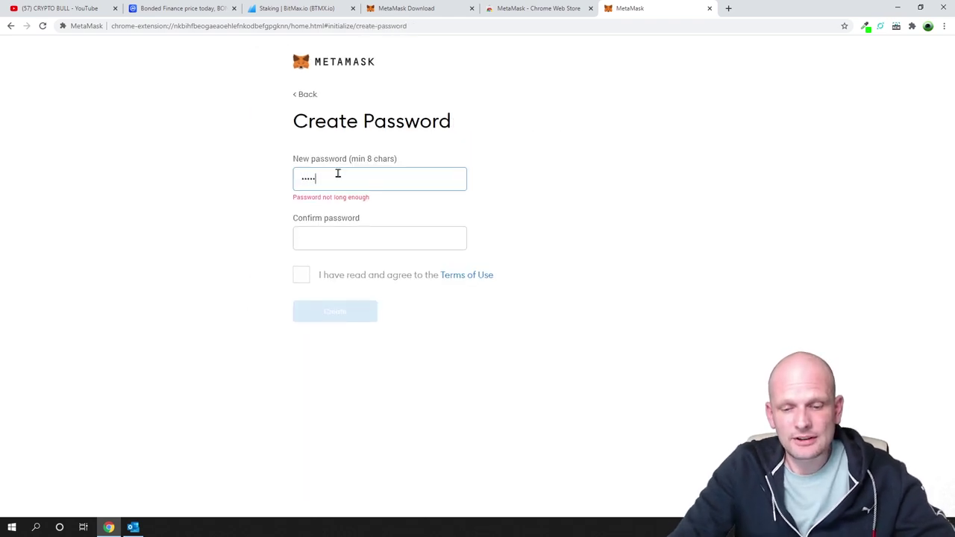
type("•••••••")
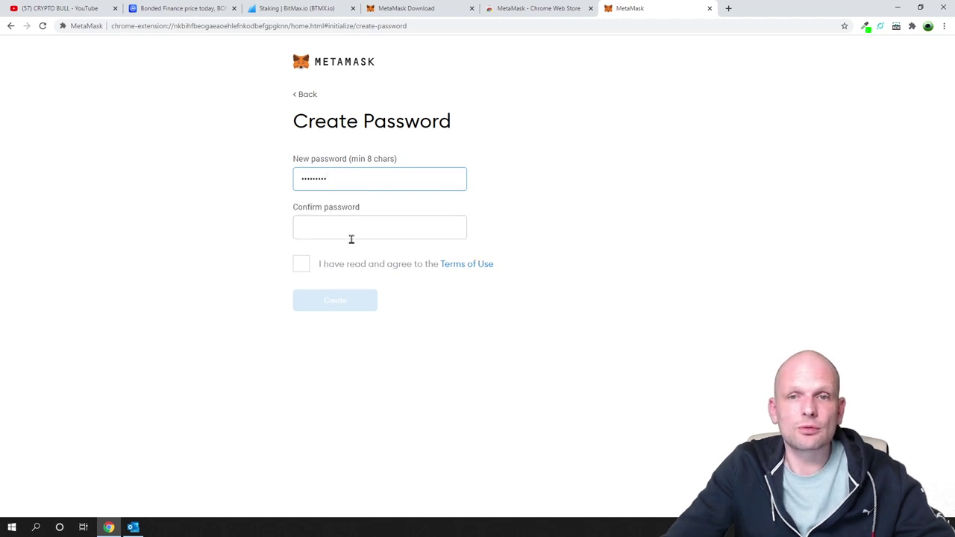
left_click(351, 233)
type("••••")
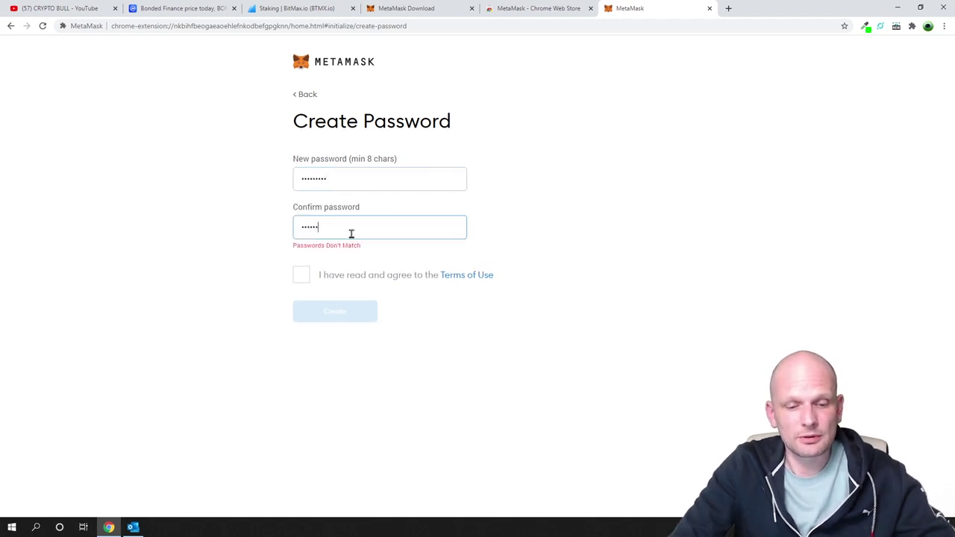
type("•")
left_click(301, 264)
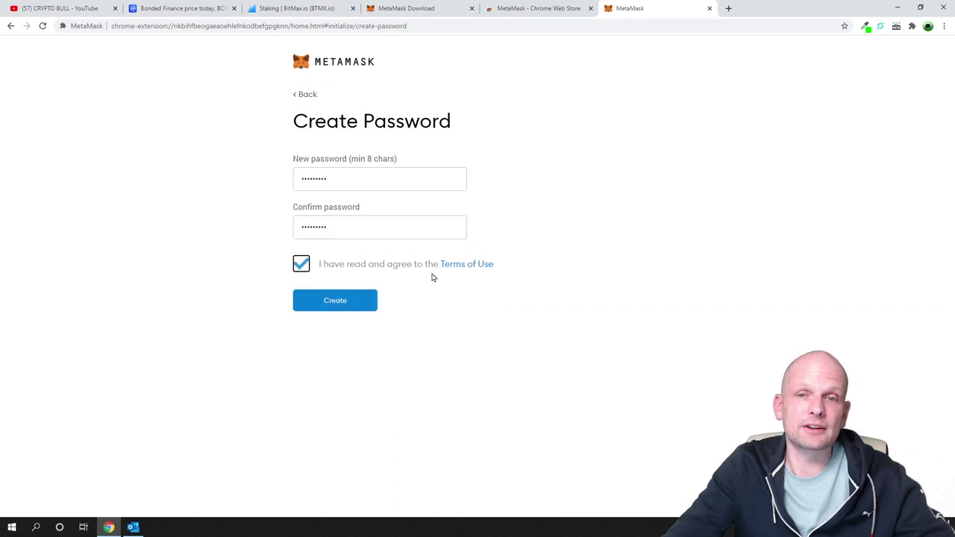
key("Return")
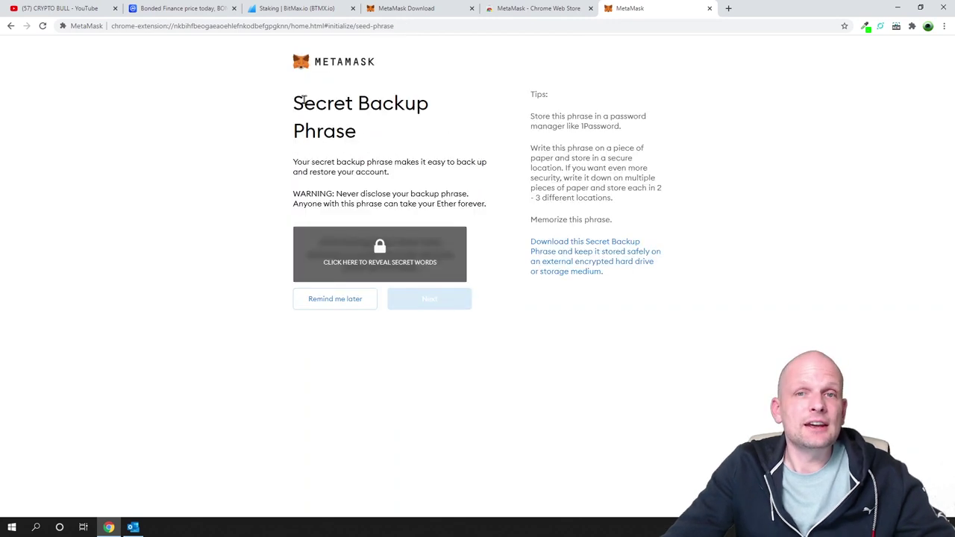
- Reveal the wallet's secret backup phrase and copy it into a blank Notepad++ document
left_click_drag(293, 99, 433, 137)
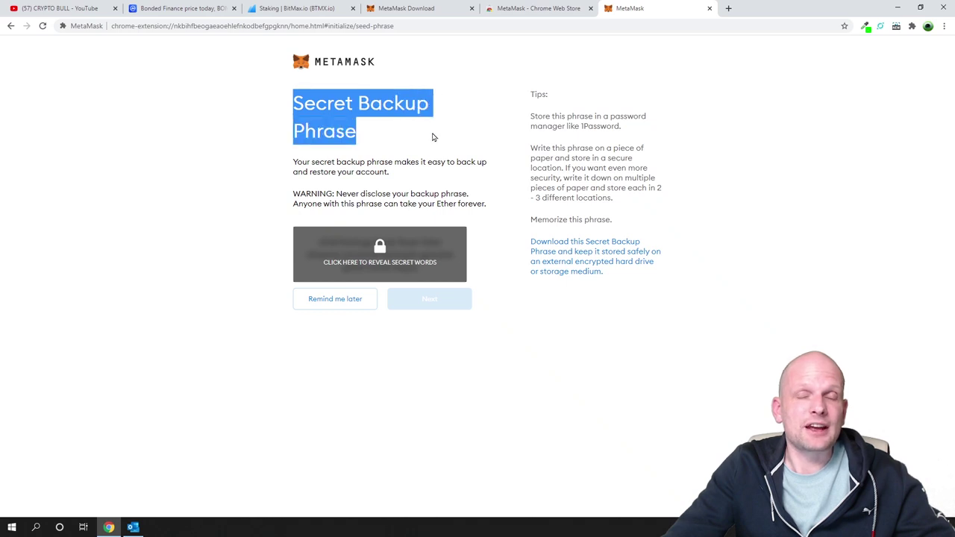
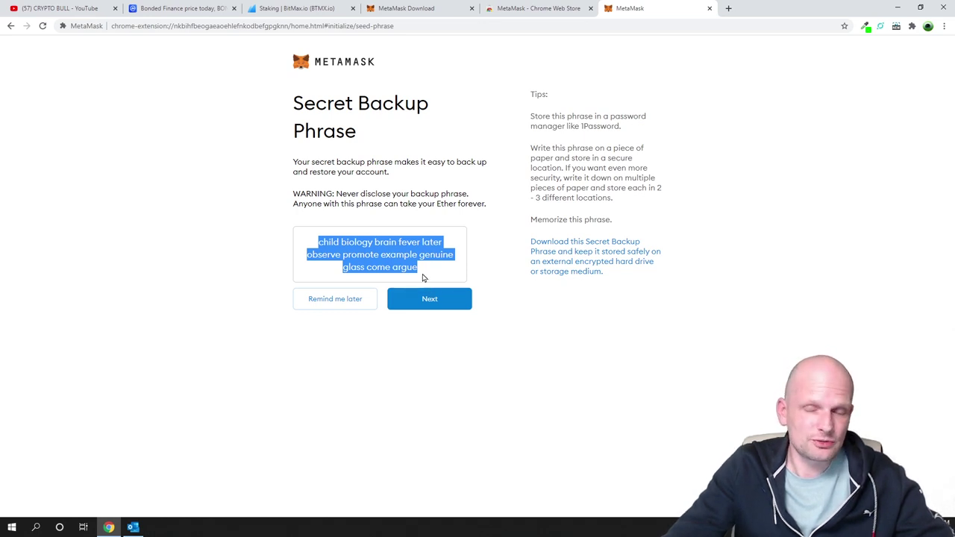
right_click(397, 256)
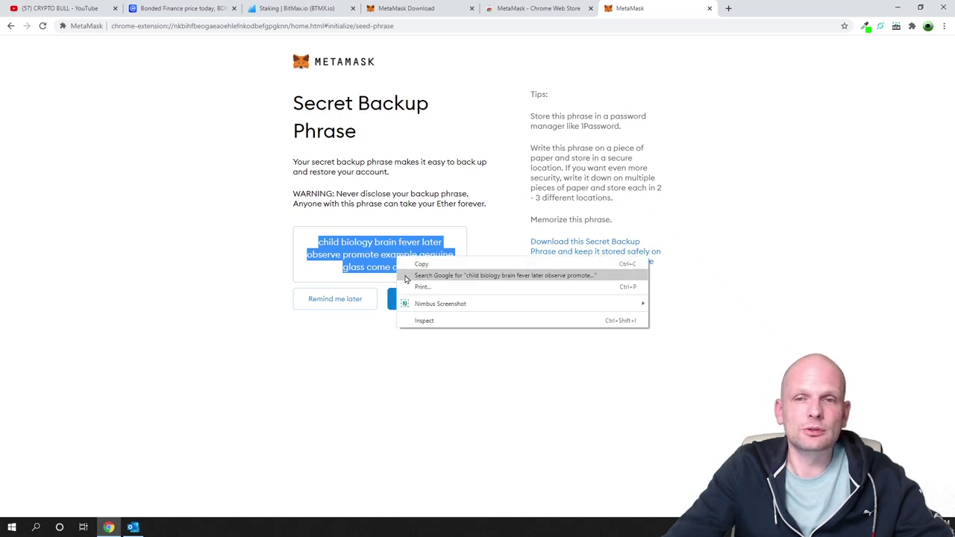
left_click(412, 263)
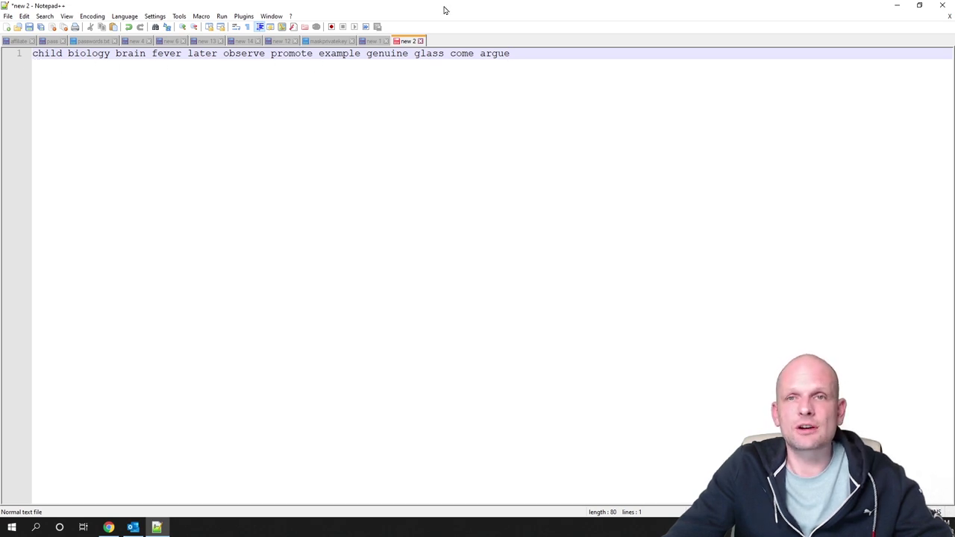
- Shrink the Notepad++ window holding the backup phrase and continue to MetaMask's backup phrase confirmation
left_click_drag(443, 9, 757, 182)
key("alt+F4")
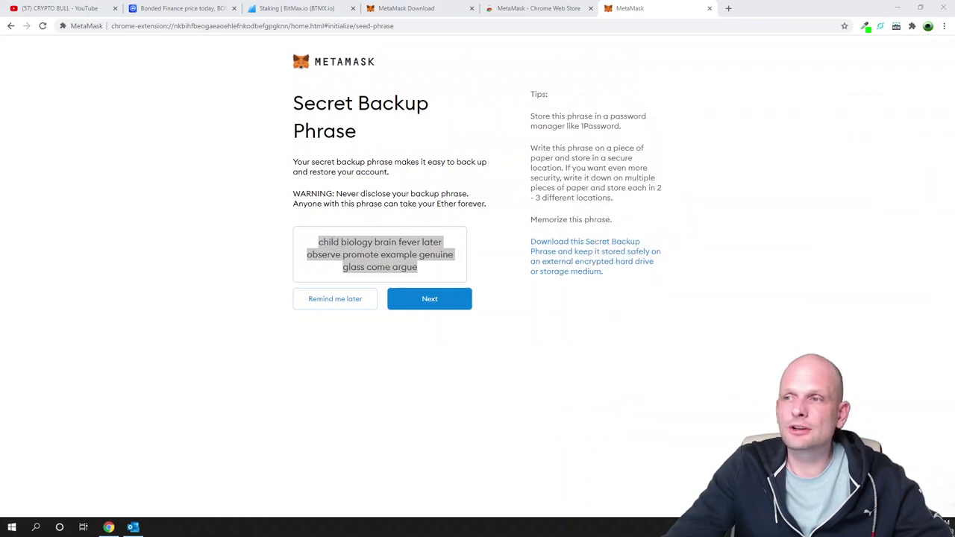
left_click(449, 306)
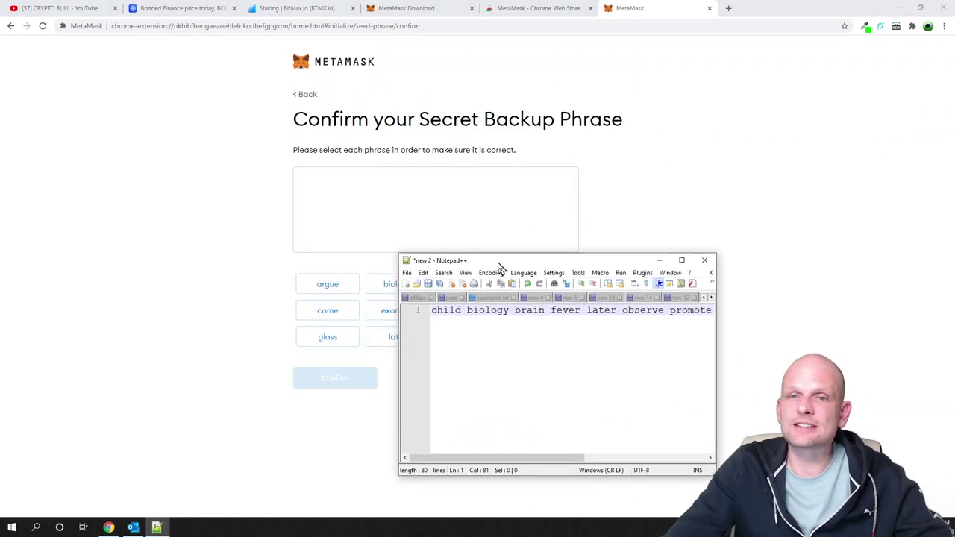
- Select every word of the secret backup phrase in the order noted in Notepad++ and confirm the phrase
left_click_drag(499, 268, 677, 222)
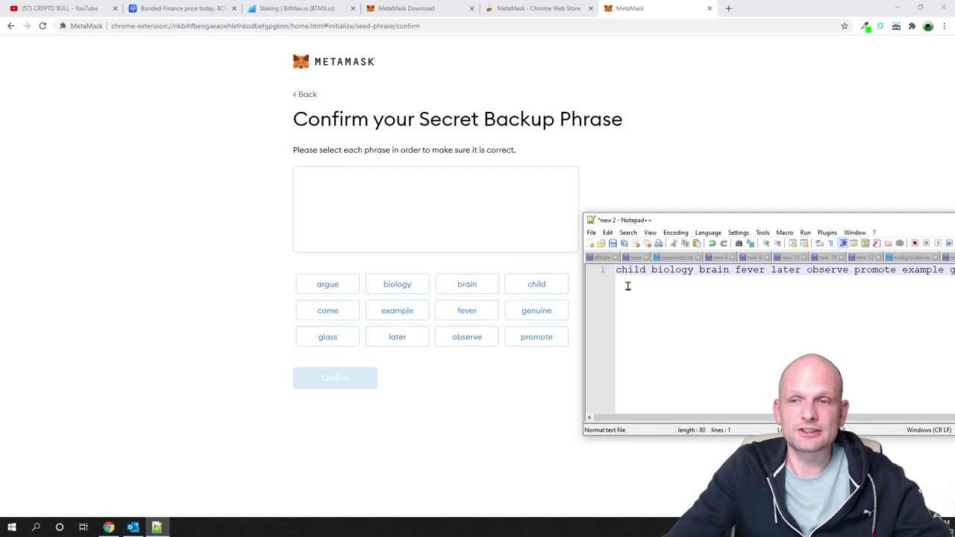
left_click(537, 289)
key("alt+Tab")
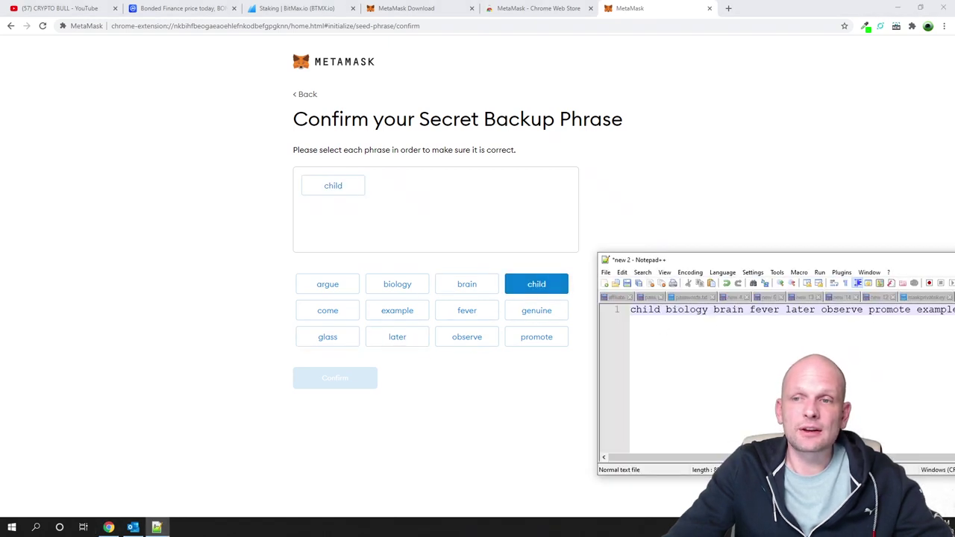
key("alt+F4")
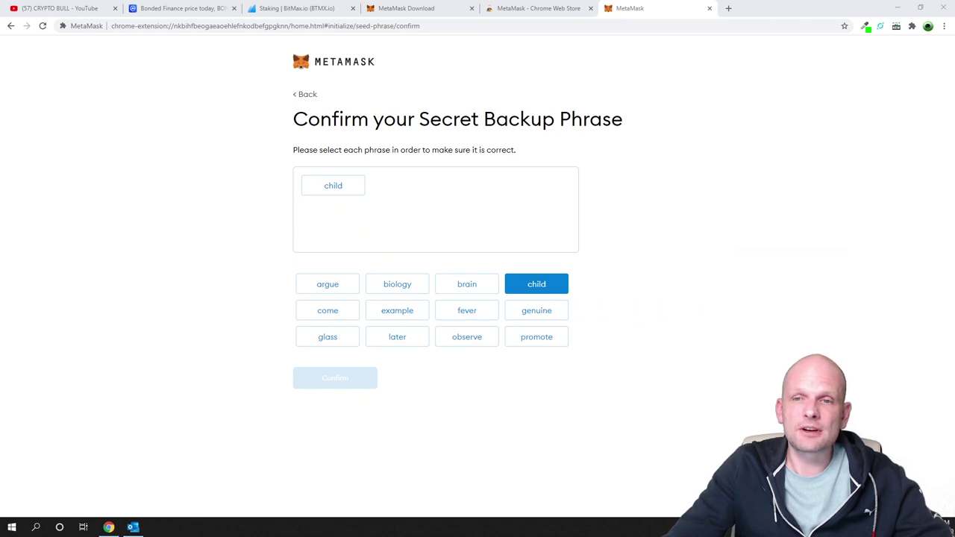
left_click(387, 287)
left_click(471, 292)
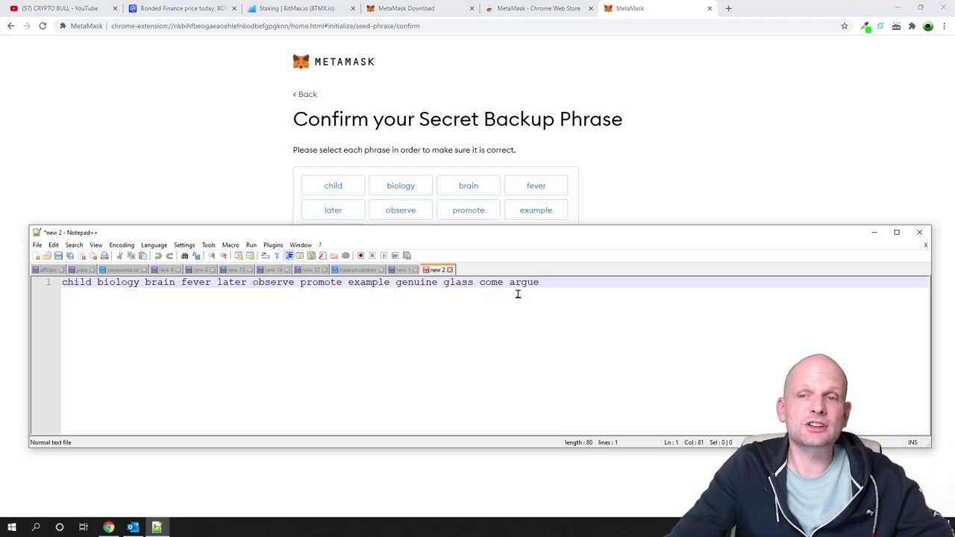
left_click_drag(526, 238, 954, 238)
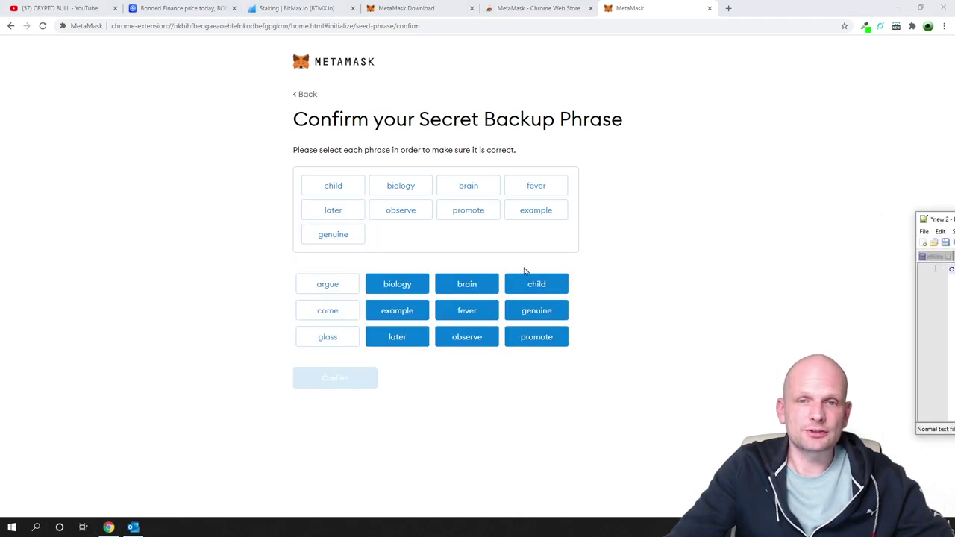
left_click(317, 336)
left_click(327, 310)
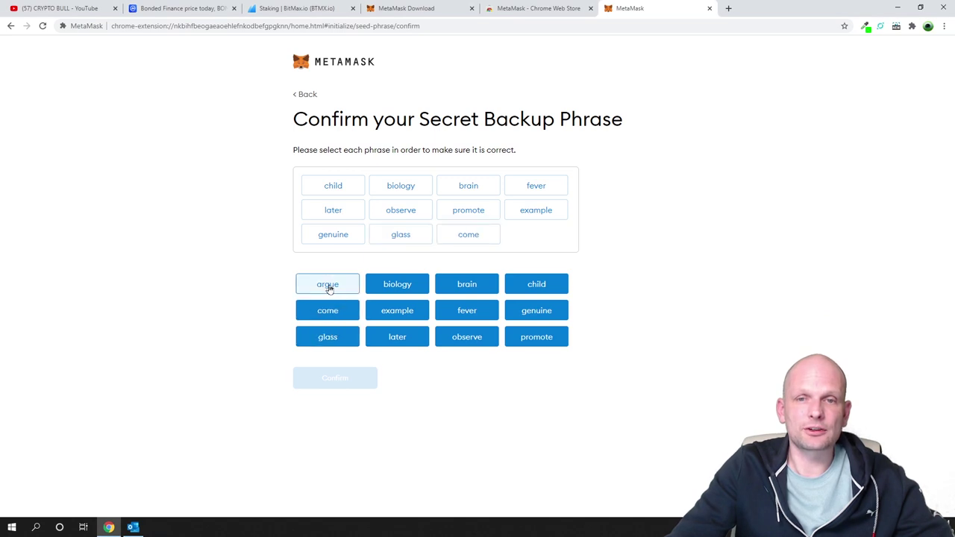
left_click(329, 287)
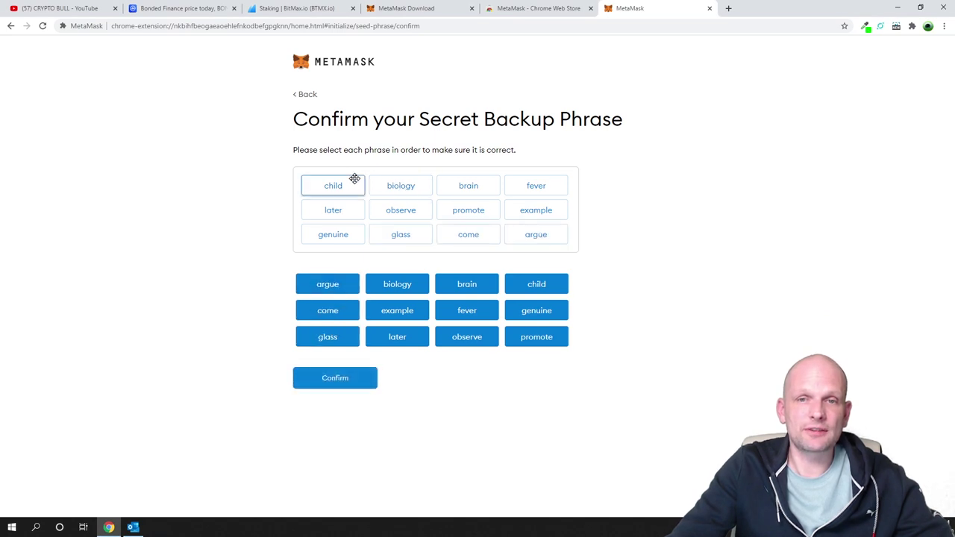
left_click(324, 379)
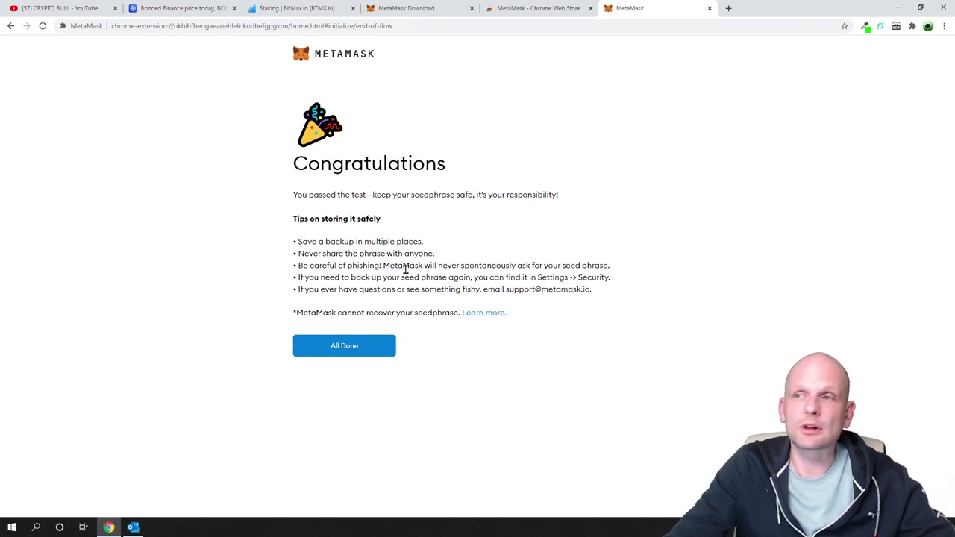
- Finish the wallet setup and dismiss the token swapping announcement
left_click(340, 347)
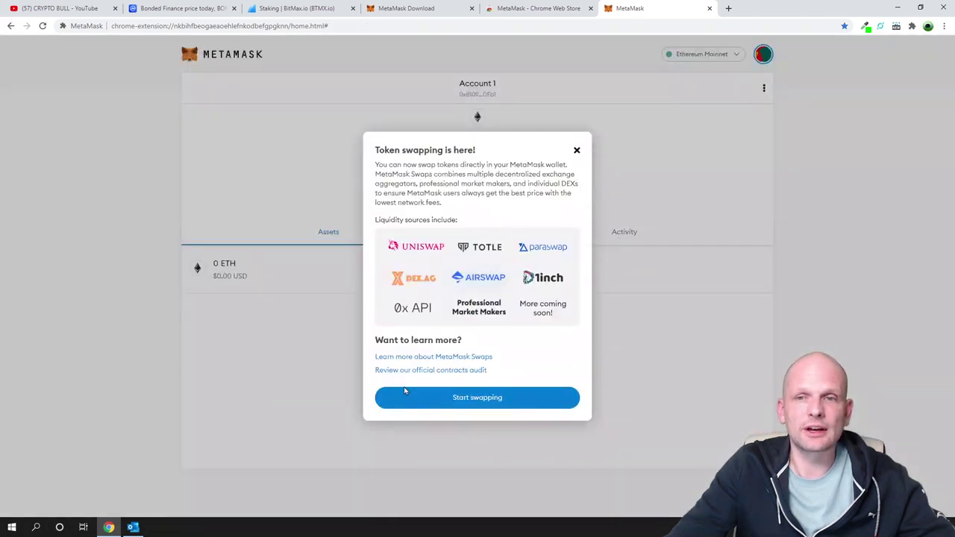
left_click(861, 67)
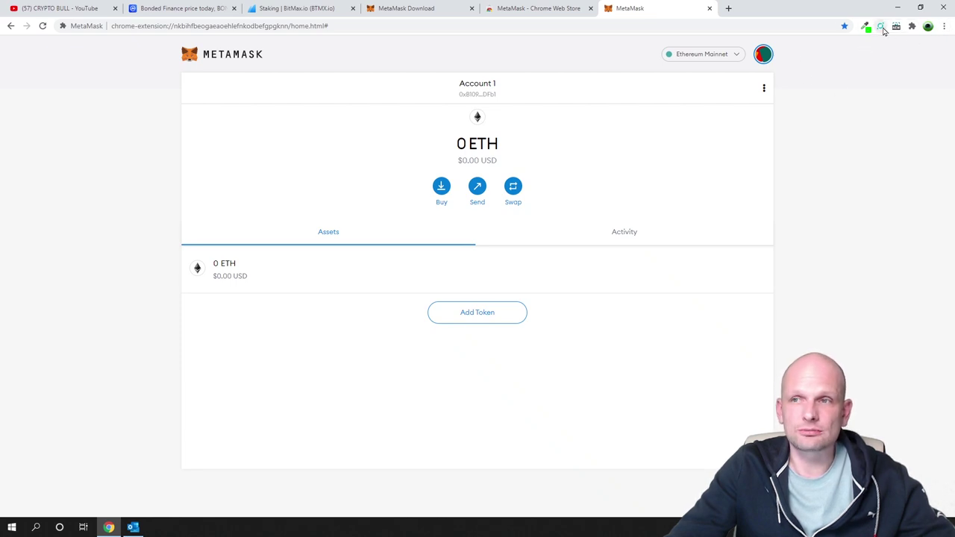
- Unpin the ICONex extension from Chrome's toolbar and pin MetaMask there
left_click(945, 30)
left_click(909, 34)
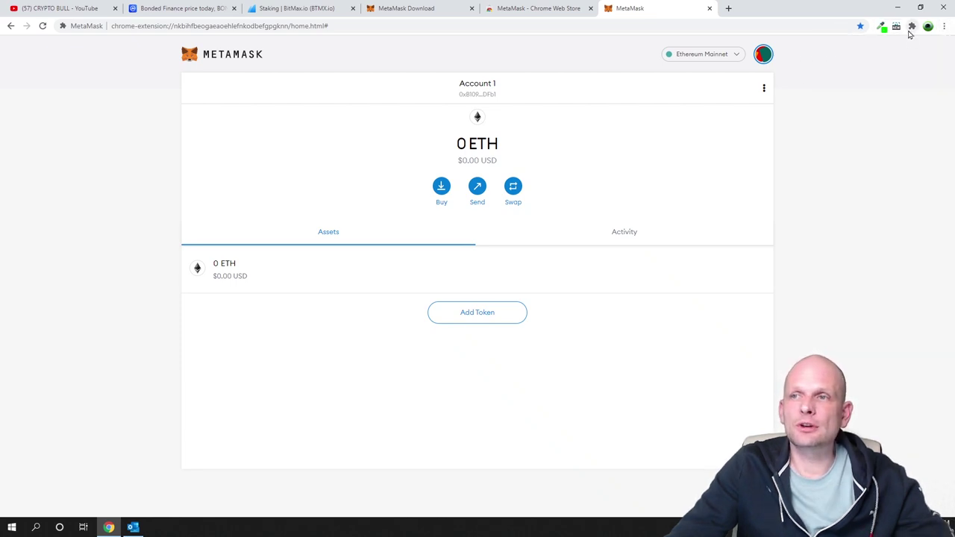
left_click(907, 30)
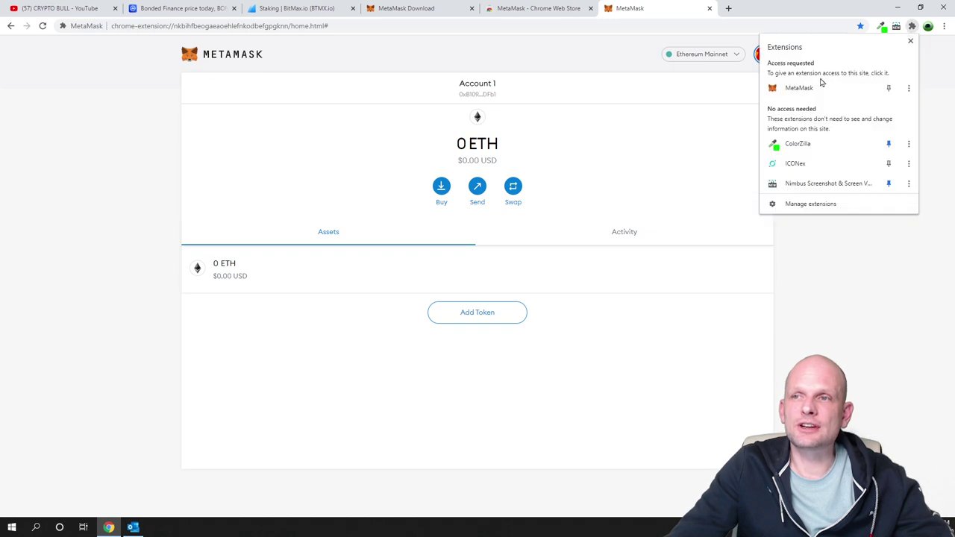
left_click(889, 91)
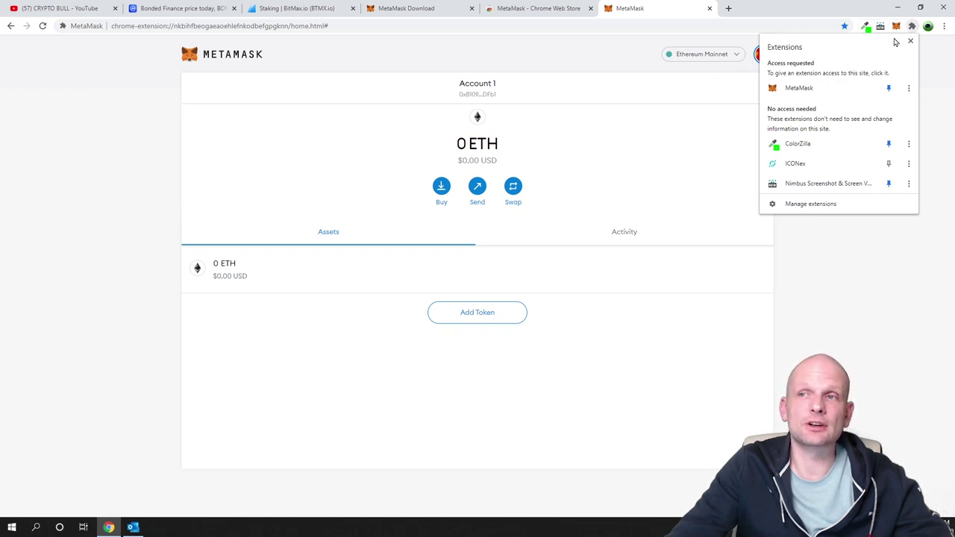
left_click(934, 121)
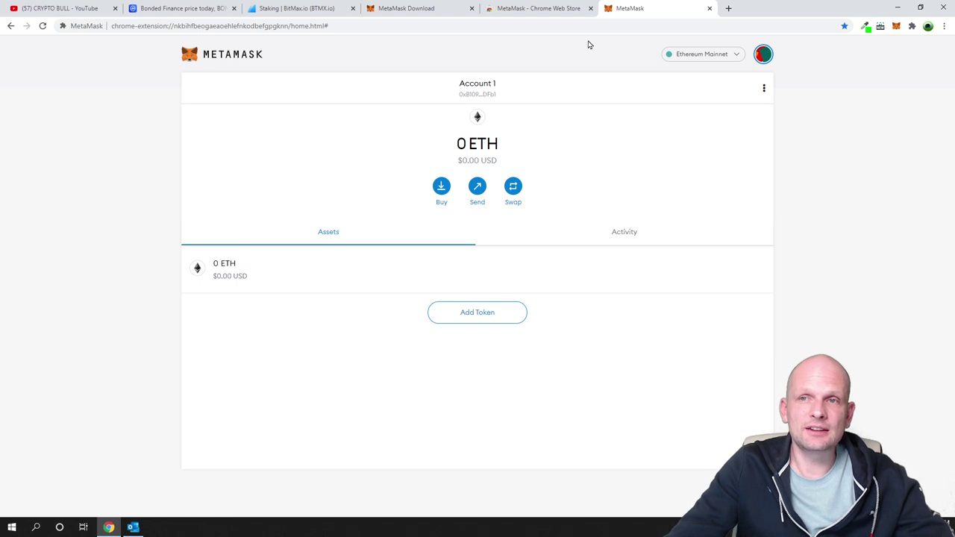
- Close the MetaMask page and reopen the wallet in expanded view from the pinned extension
left_click(708, 9)
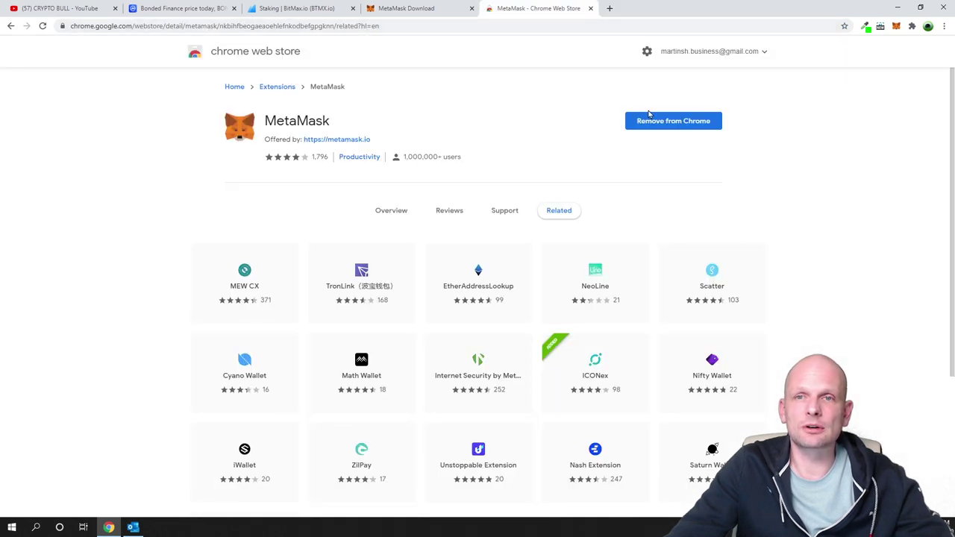
left_click(897, 27)
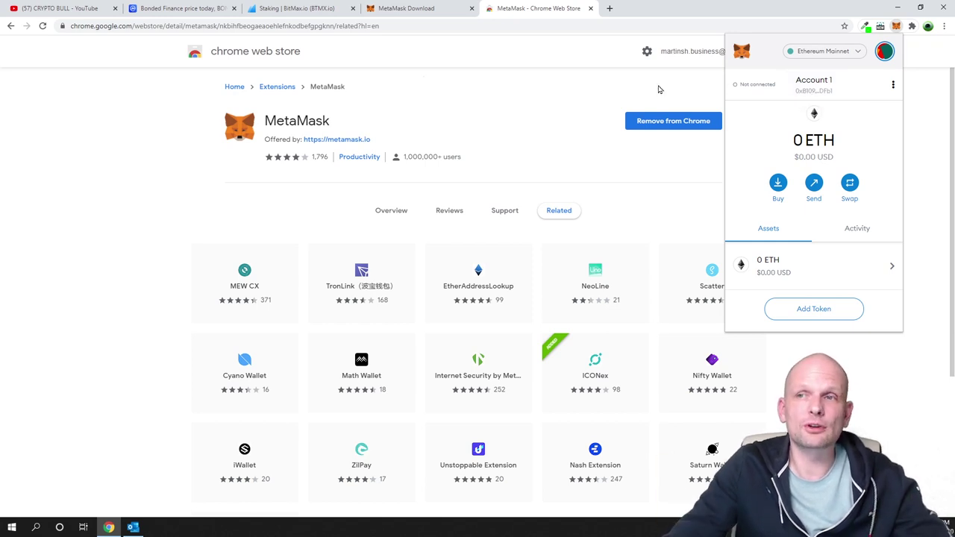
left_click(893, 86)
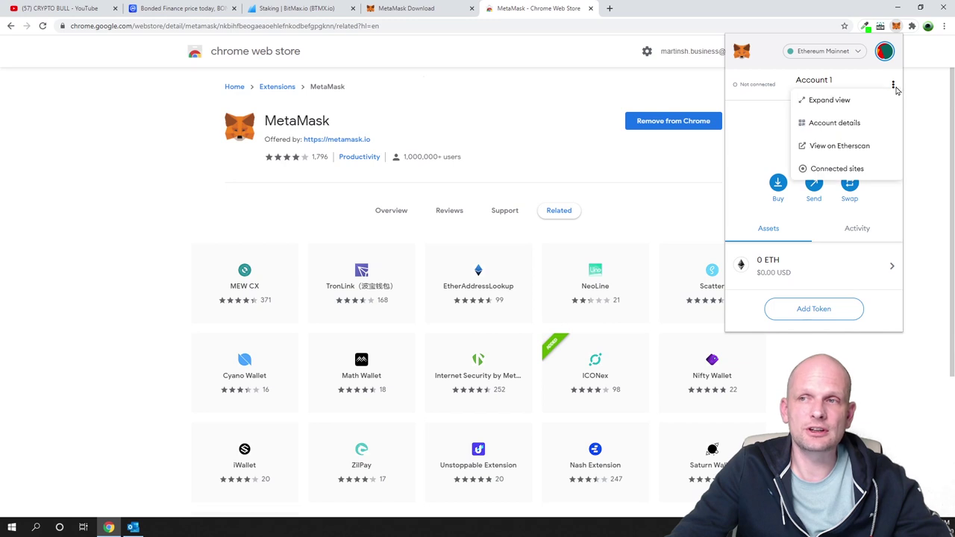
left_click(814, 106)
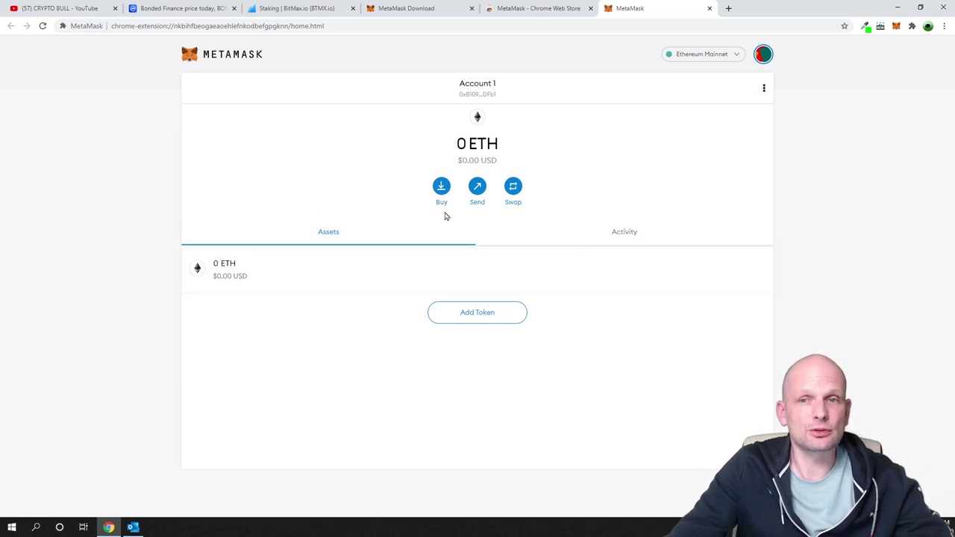
- Search the token list for "link" and add Chainlink Token (LINK) to the wallet
left_click(484, 314)
left_click(452, 151)
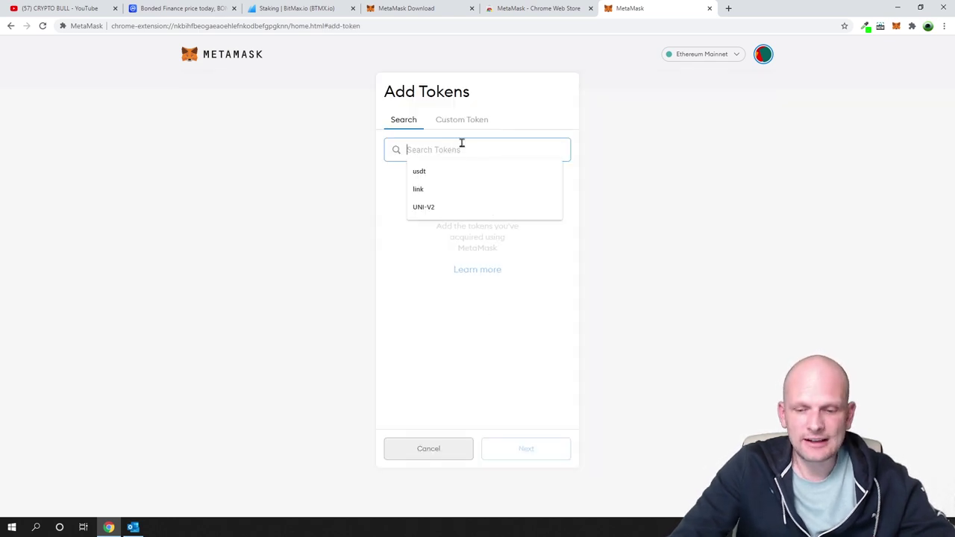
type("link")
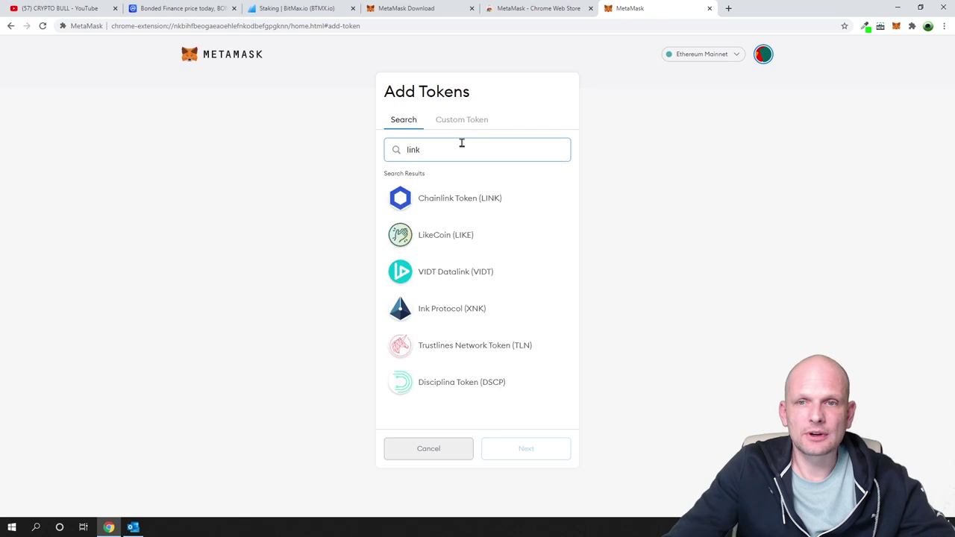
left_click(473, 204)
left_click(514, 449)
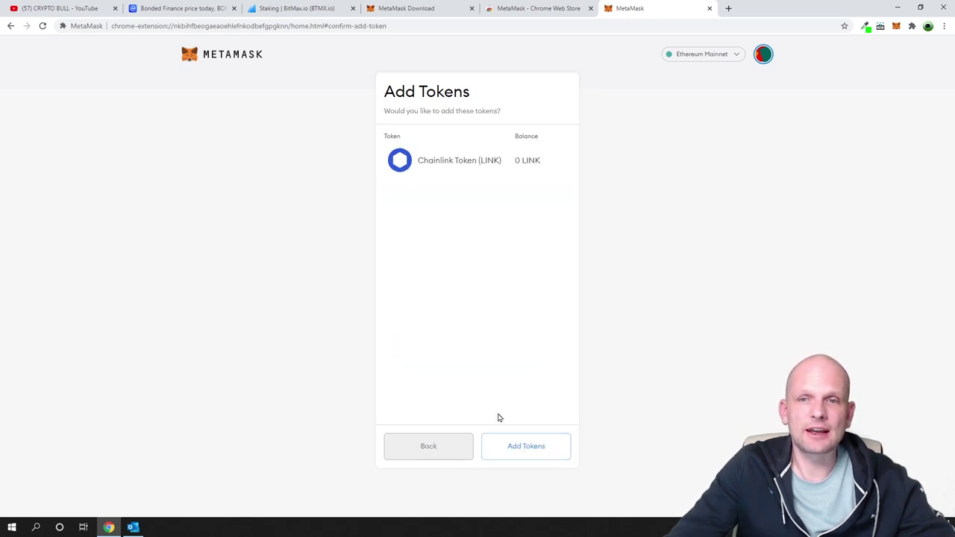
left_click(510, 450)
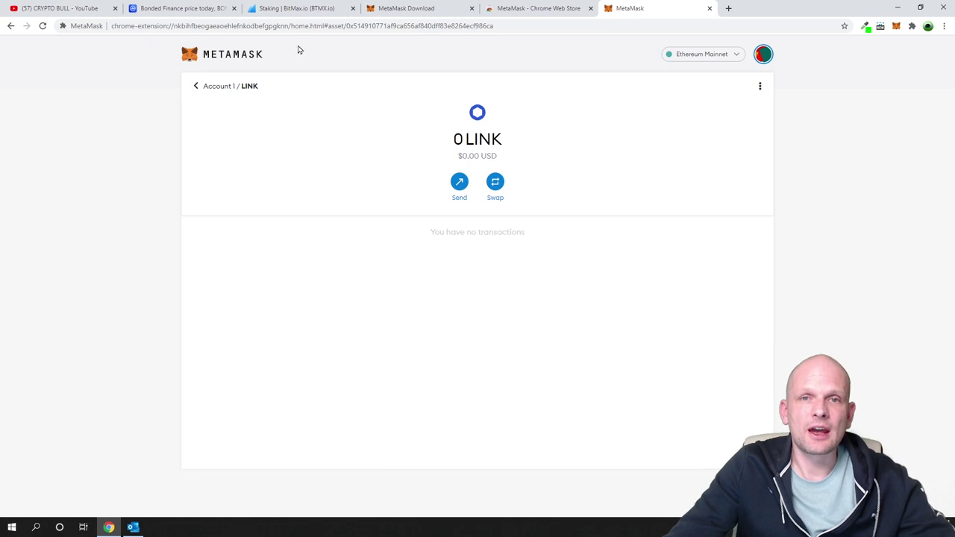
- Return from the LINK asset page to the account overview and copy the Account 1 address
left_click(203, 90)
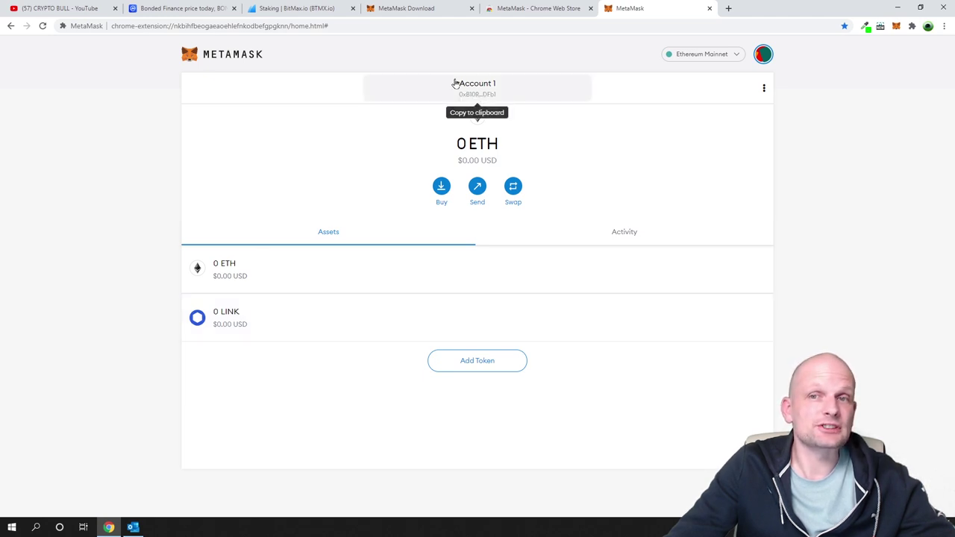
left_click(468, 90)
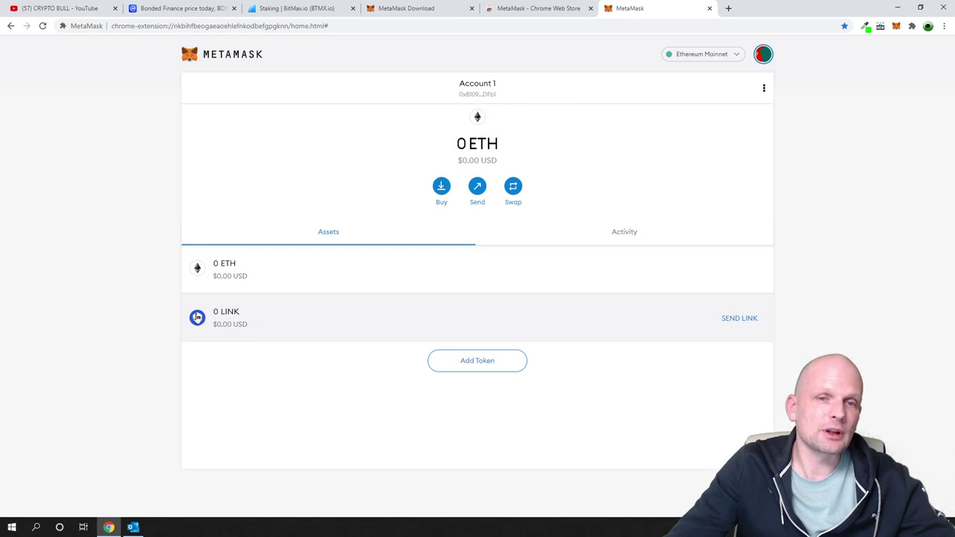
left_click(481, 93)
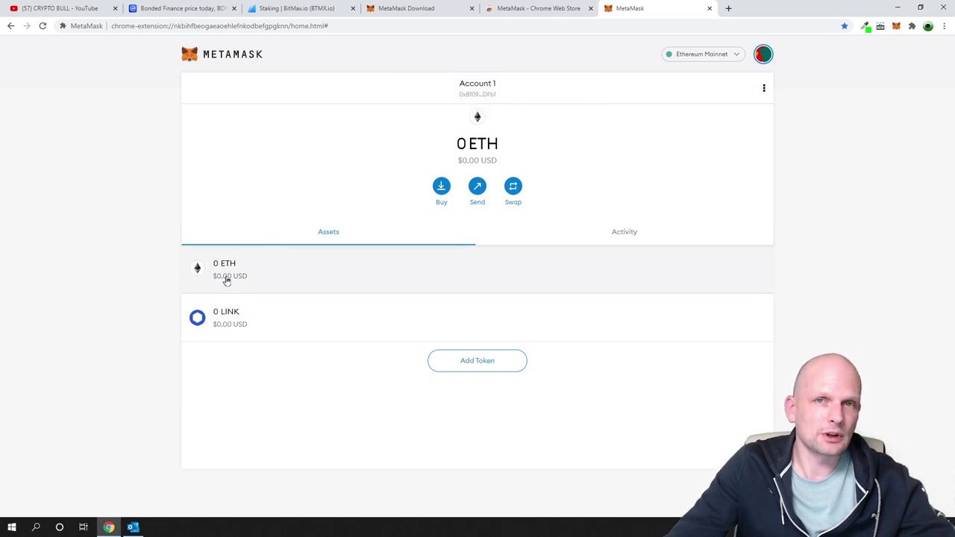
- Search MetaMask's token list for "bonded finance"
left_click(479, 362)
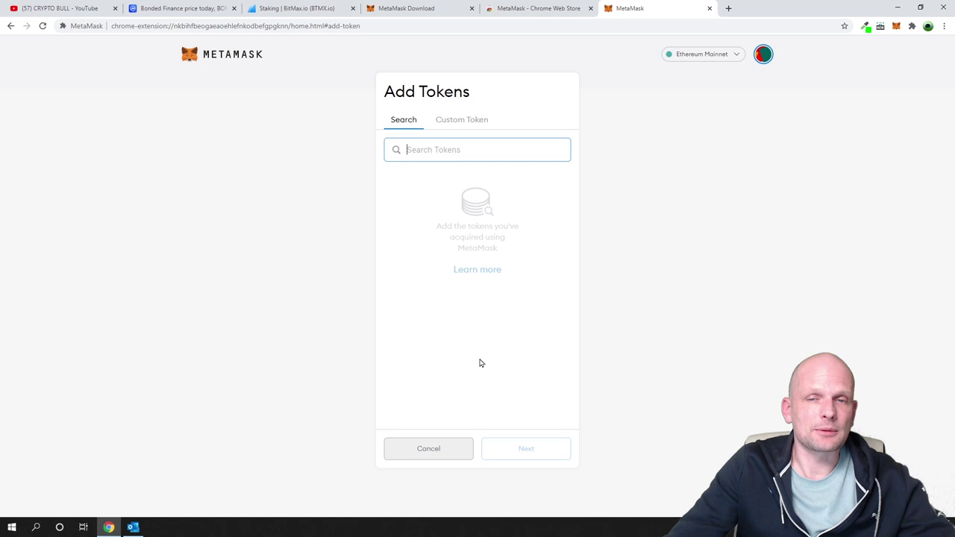
left_click(426, 149)
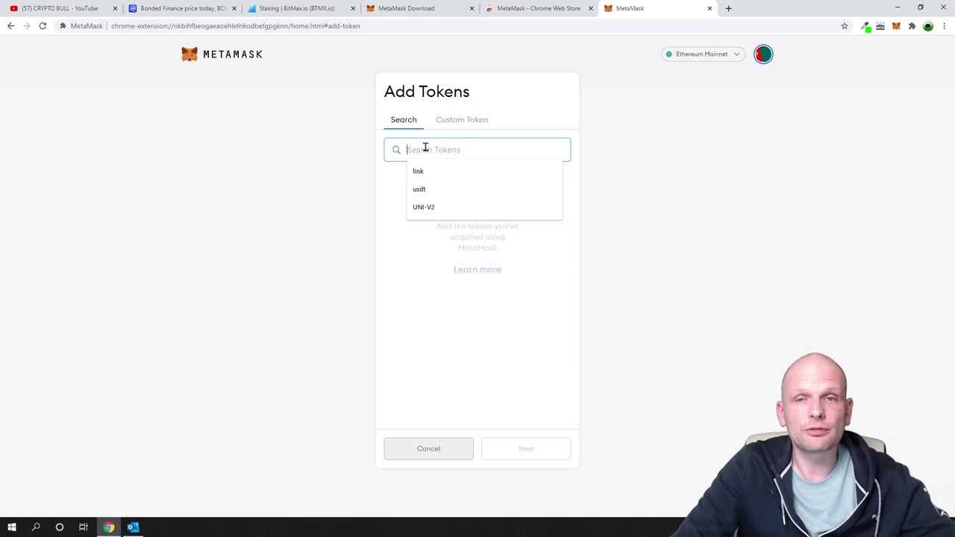
key("ctrl+a")
type("bonded finance")
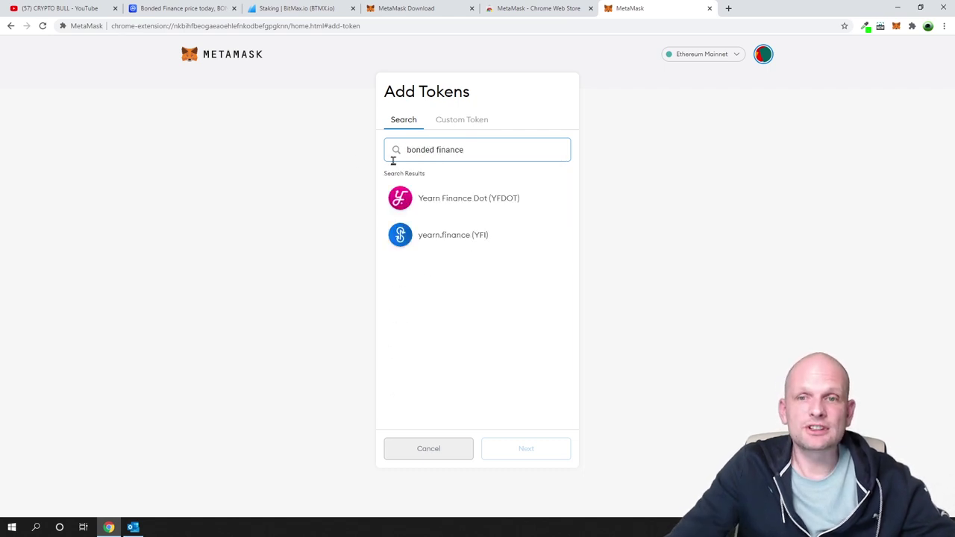
left_click_drag(407, 149, 501, 142)
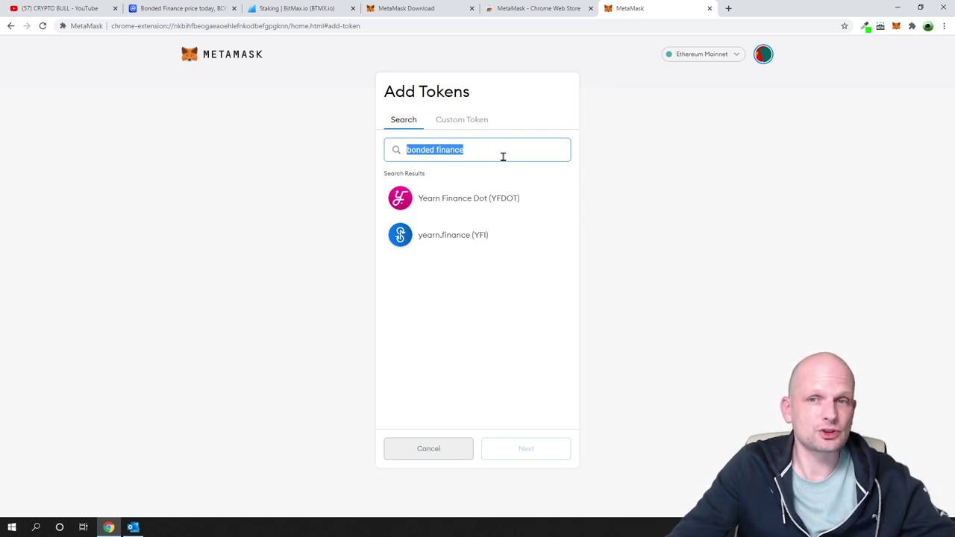
left_click_drag(488, 150, 432, 152)
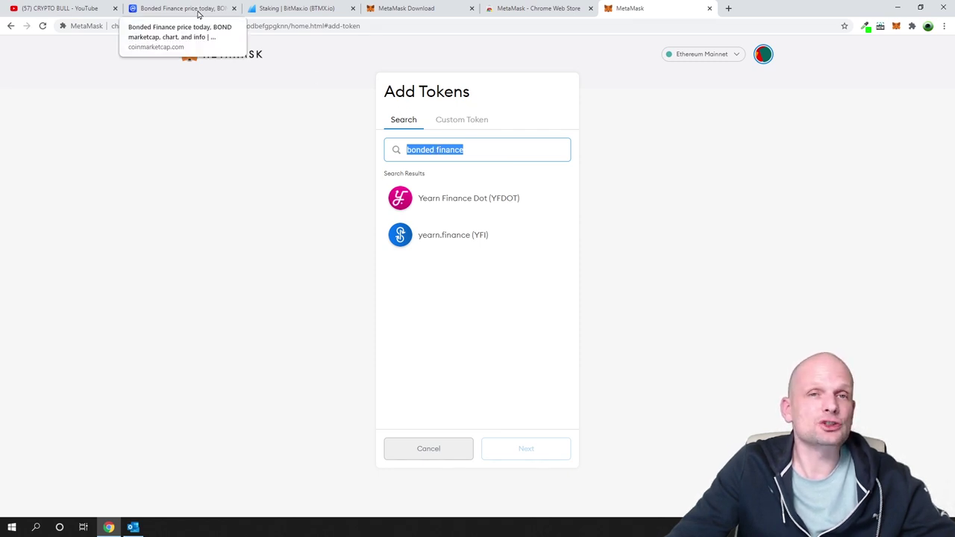
- Copy the Ethereum contract address of Bonded Finance (BOND) from its CoinMarketCap page
left_click(200, 9)
scroll(160, 157, "up", 1)
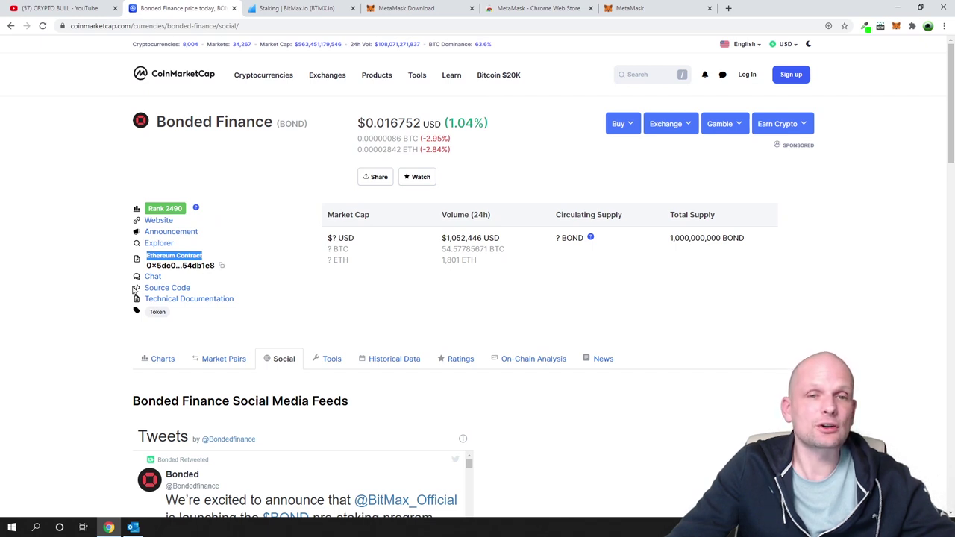
left_click(94, 266)
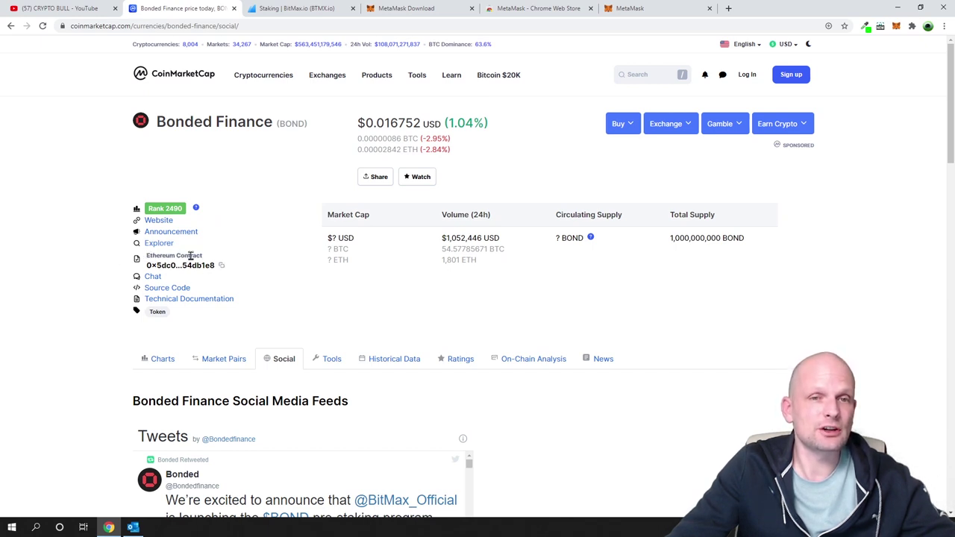
left_click_drag(156, 121, 281, 125)
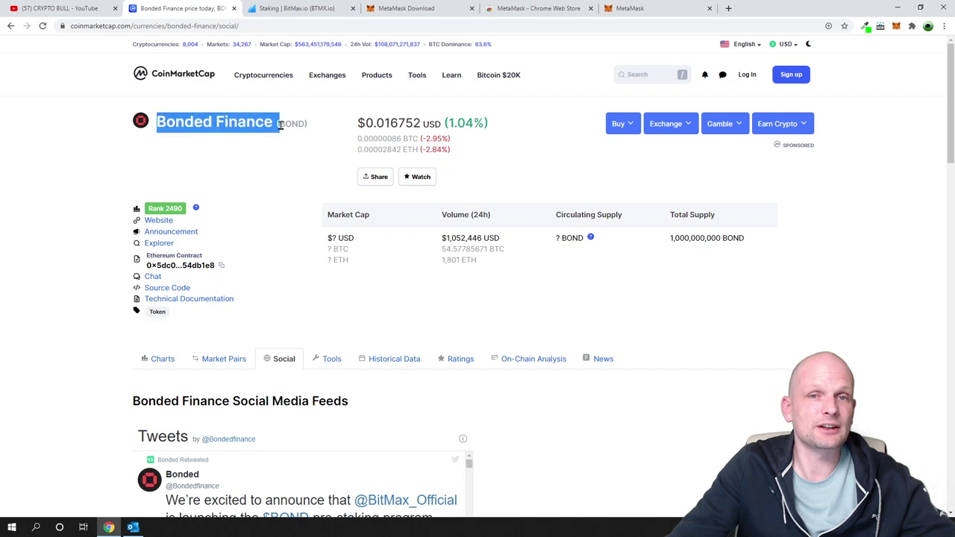
left_click(221, 268)
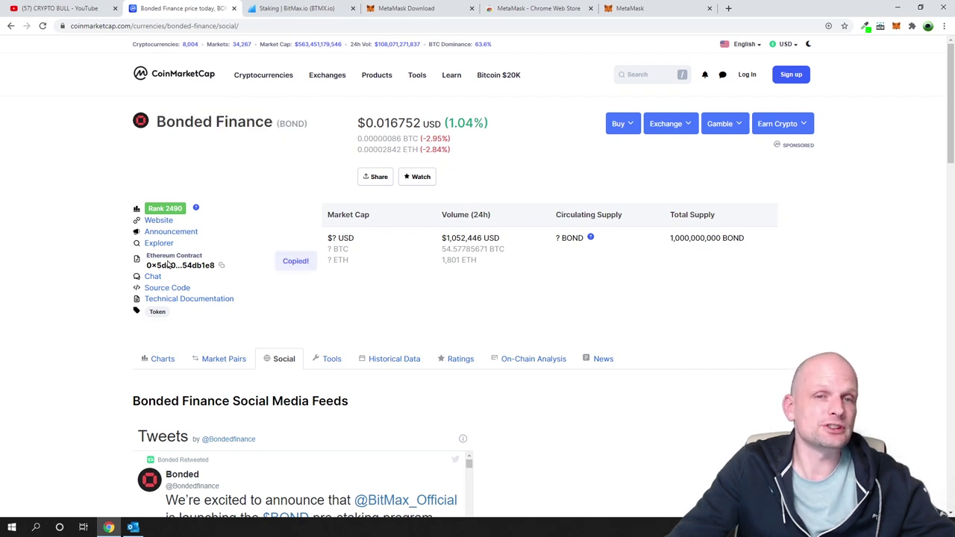
left_click(418, 8)
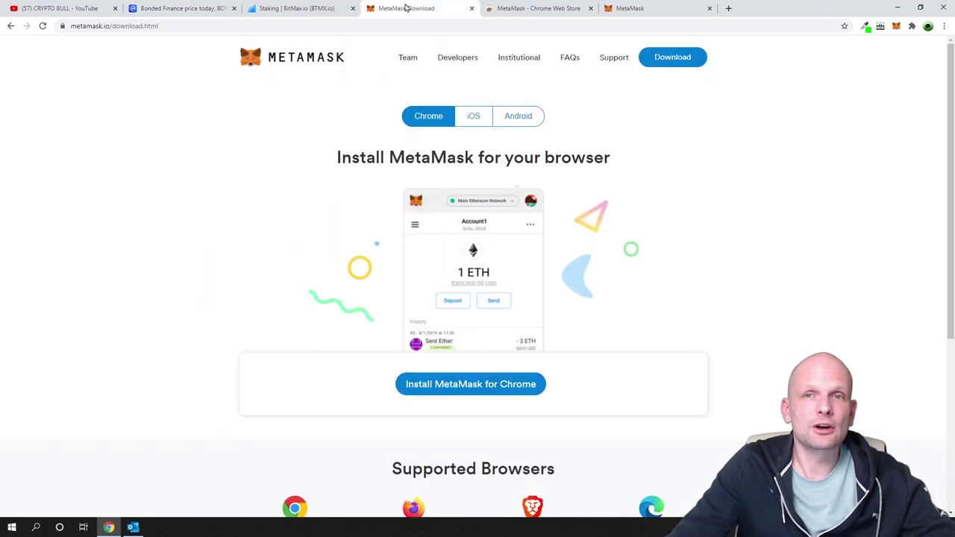
- Close the MetaMask download and Chrome Web Store pages, and enter the copied Bonded Finance contract address as a custom token in MetaMask
left_click(471, 8)
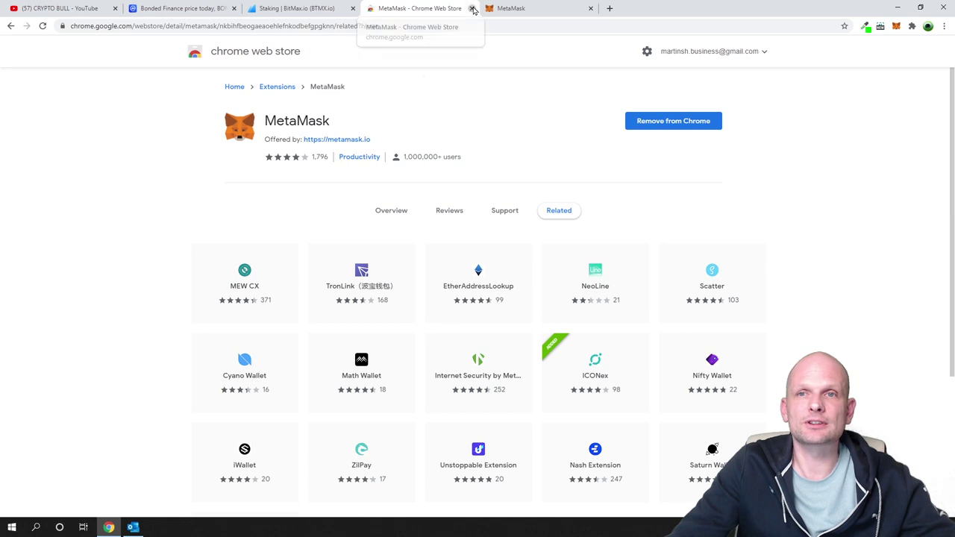
left_click(472, 8)
left_click(475, 149)
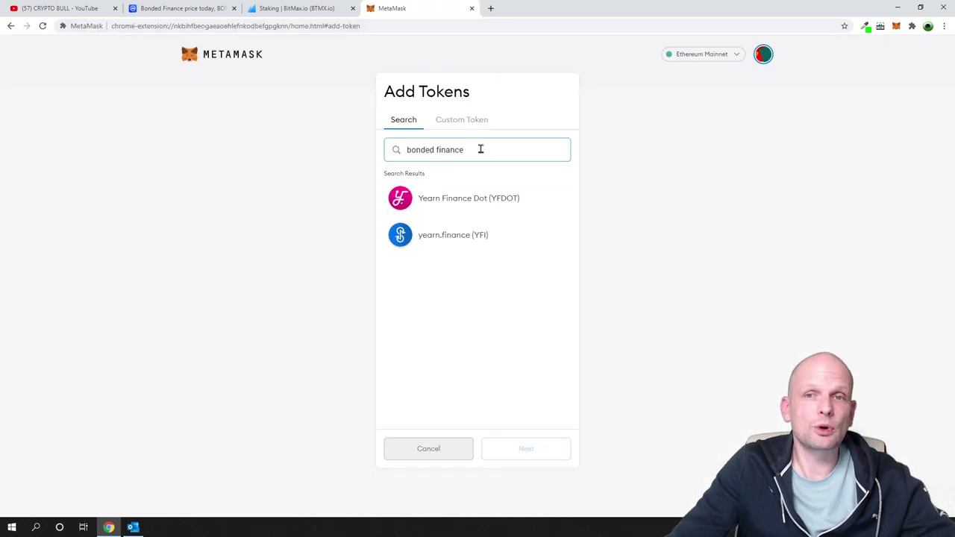
left_click_drag(480, 149, 439, 132)
left_click(451, 123)
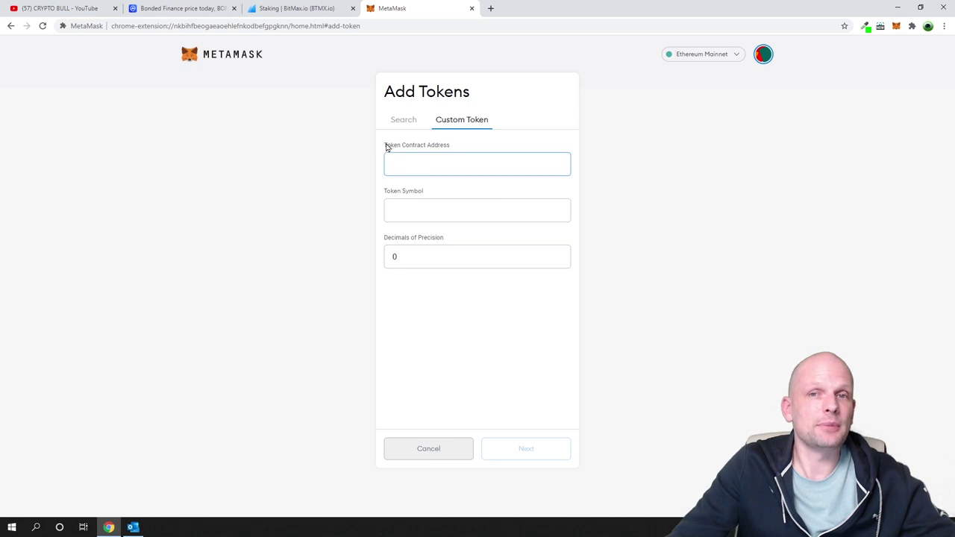
left_click_drag(386, 147, 437, 168)
left_click(436, 170)
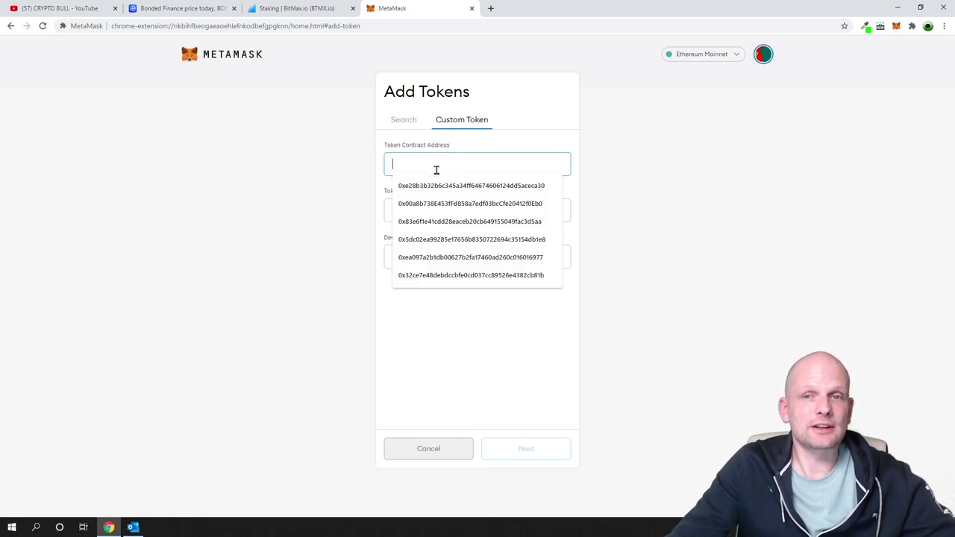
key("ctrl+v")
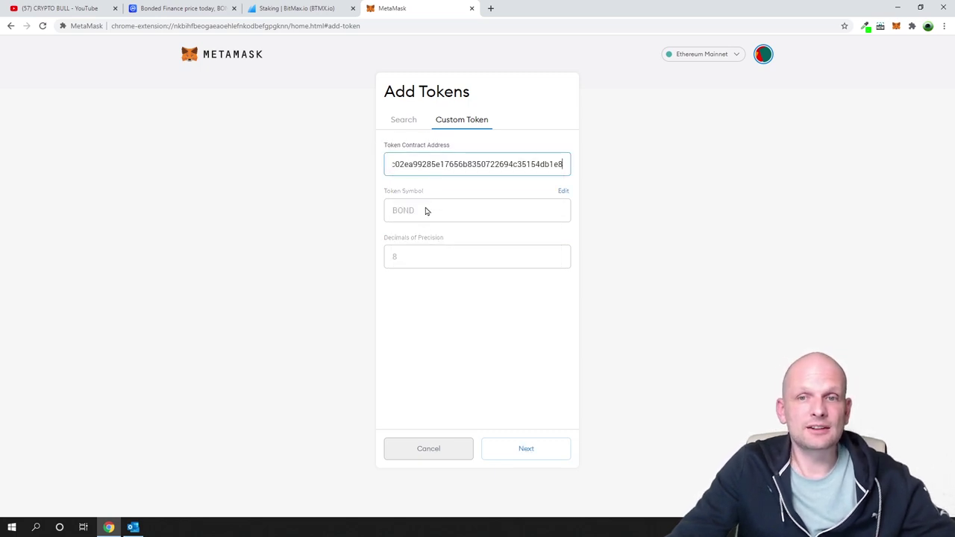
- Check the BOND token symbol against the Bonded Finance page on CoinMarketCap and add the custom token to the wallet
left_click_drag(425, 211, 382, 214)
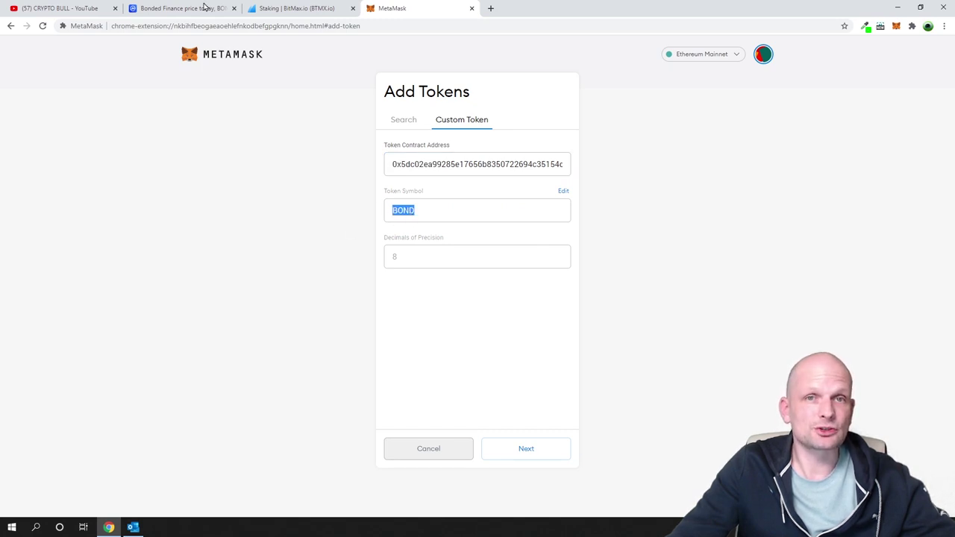
left_click(202, 8)
left_click_drag(157, 122, 307, 125)
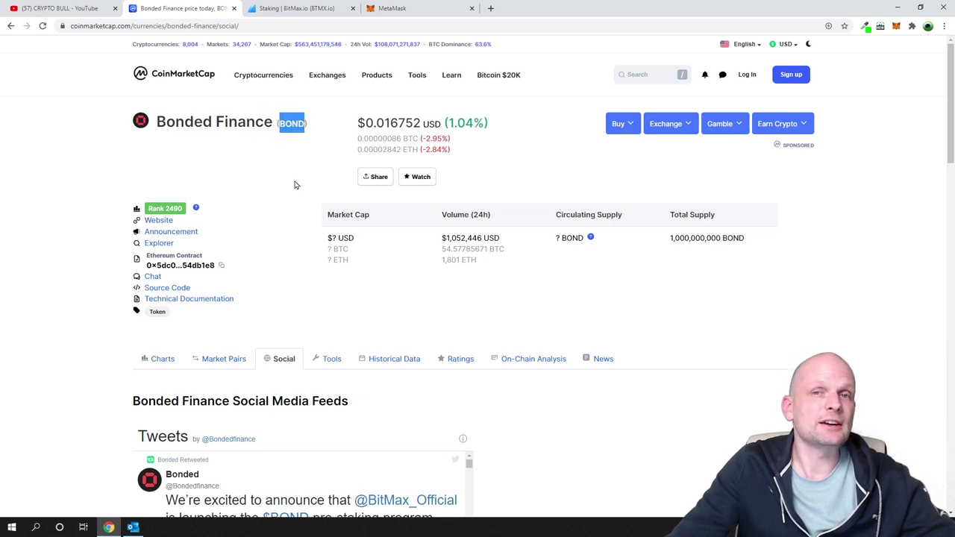
left_click(385, 8)
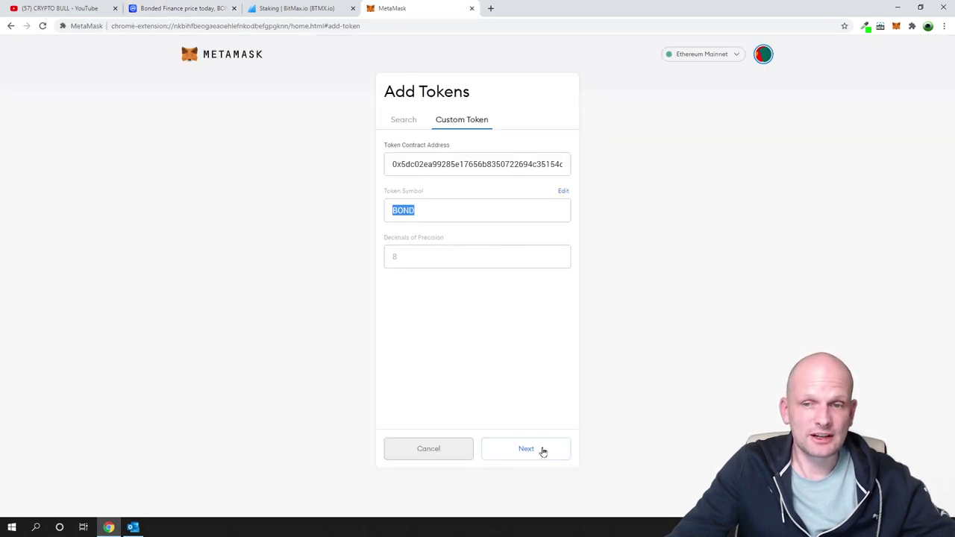
left_click(527, 446)
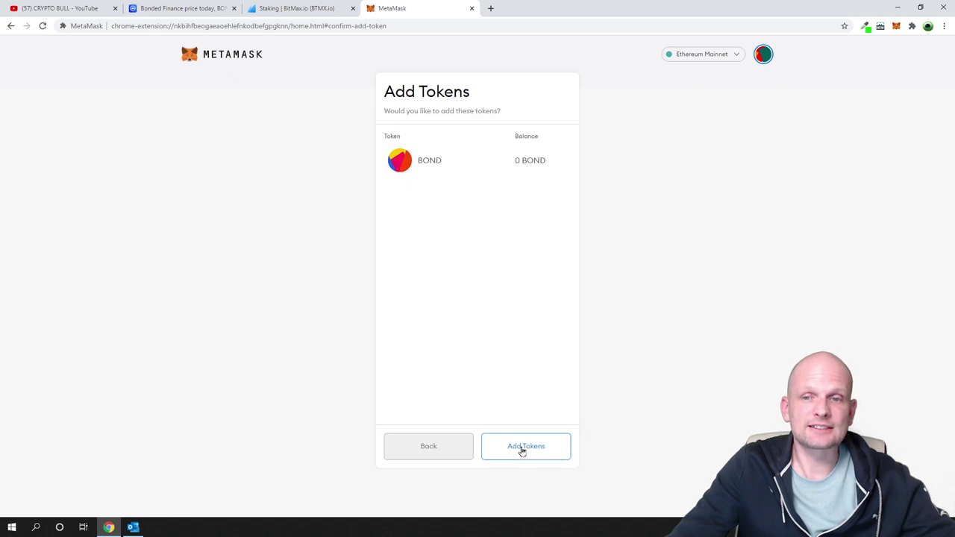
left_click(522, 447)
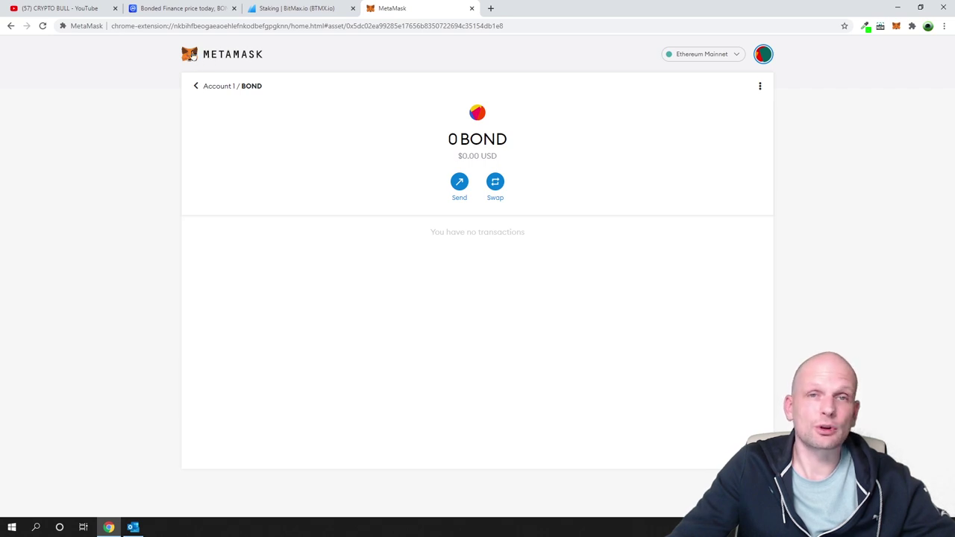
- From the account overview, search the token list for "bond" and open the custom token form
left_click(197, 87)
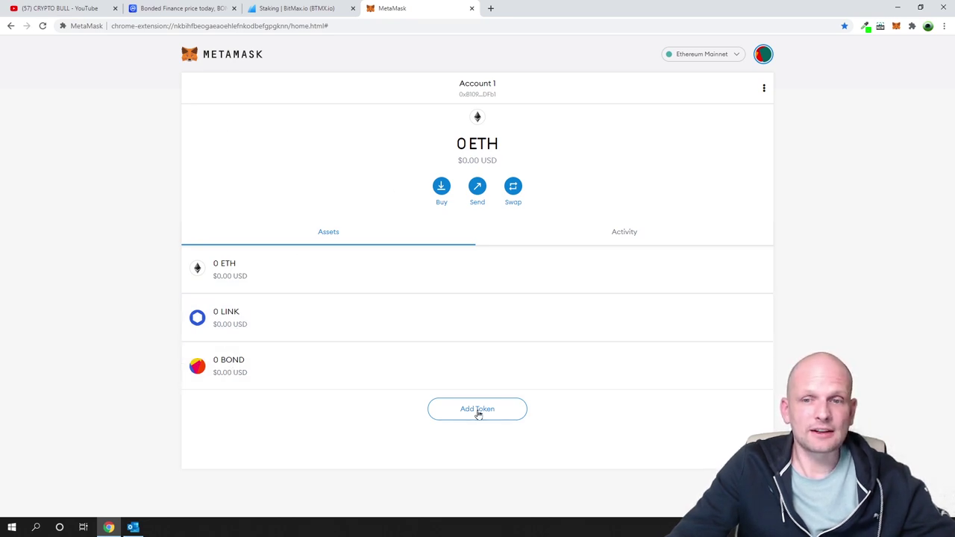
left_click(477, 410)
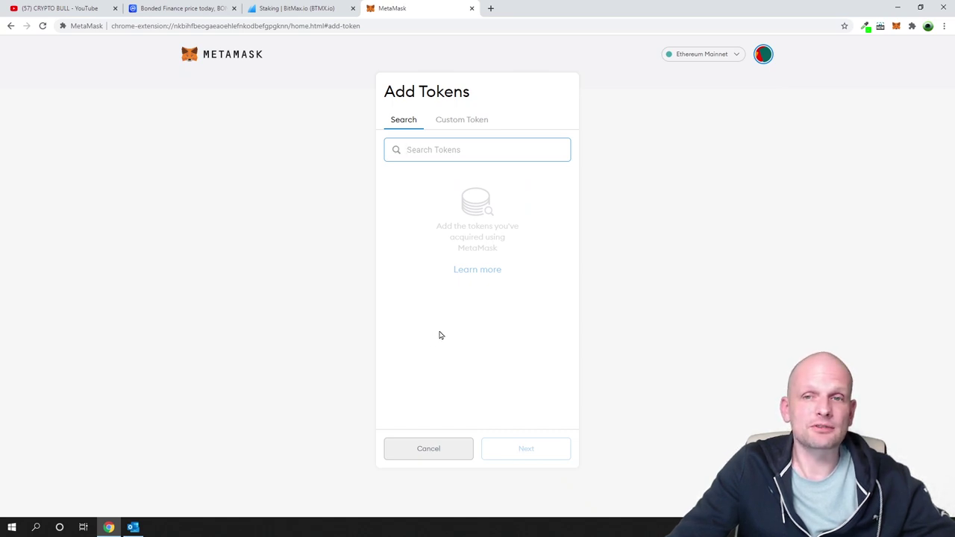
left_click(476, 153)
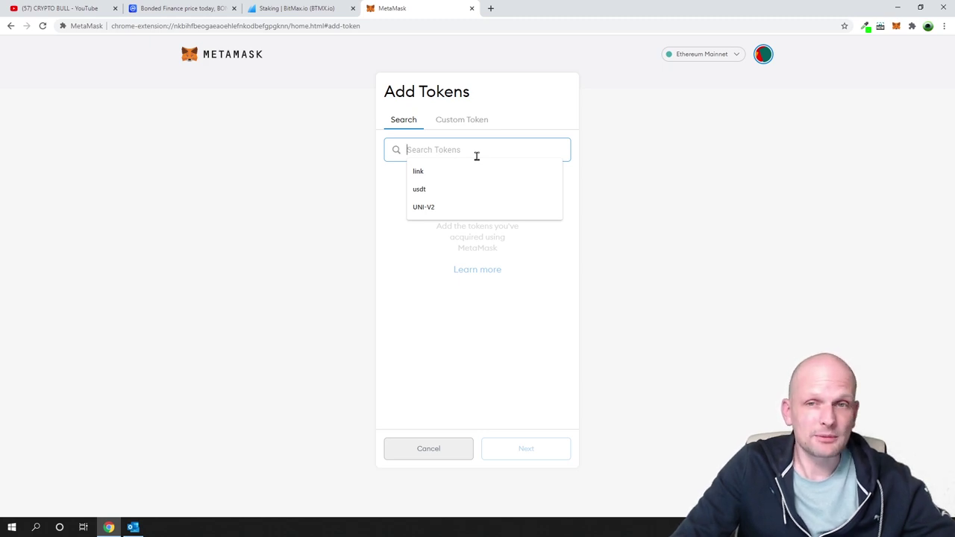
type("bond")
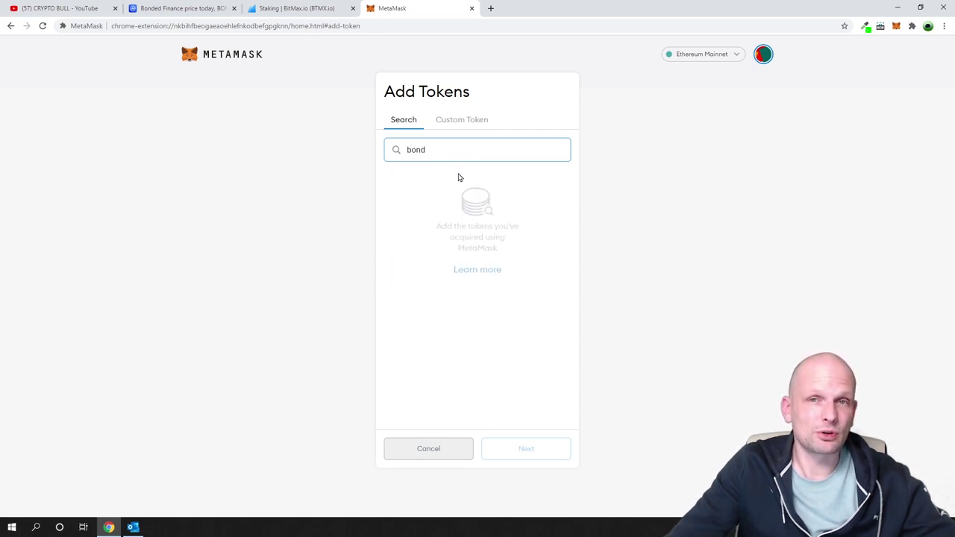
left_click(457, 123)
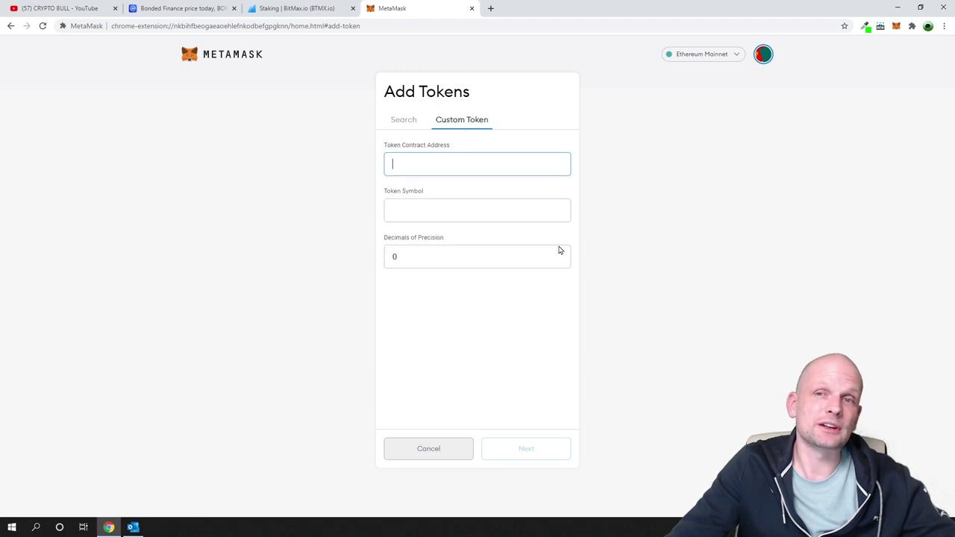
- Open the BOND block explorer page from CoinMarketCap and examine its contract, maximum supply, holders and transfers, returning to the token's CoinMarketCap page
left_click(167, 8)
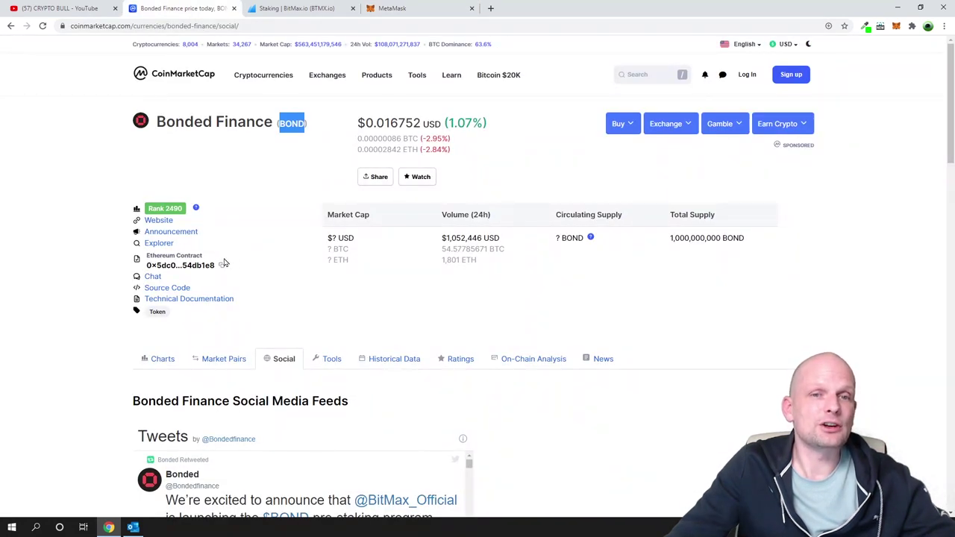
left_click(157, 243)
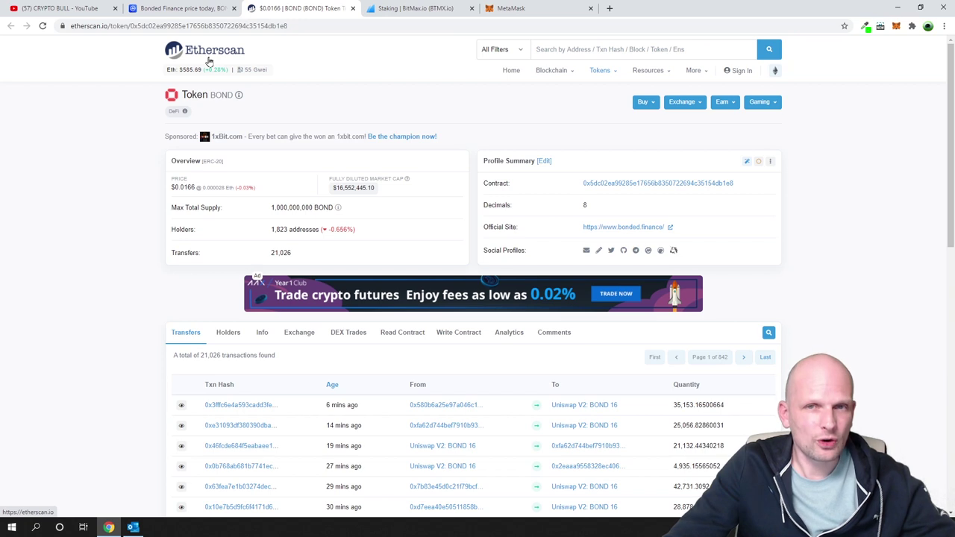
left_click(537, 49)
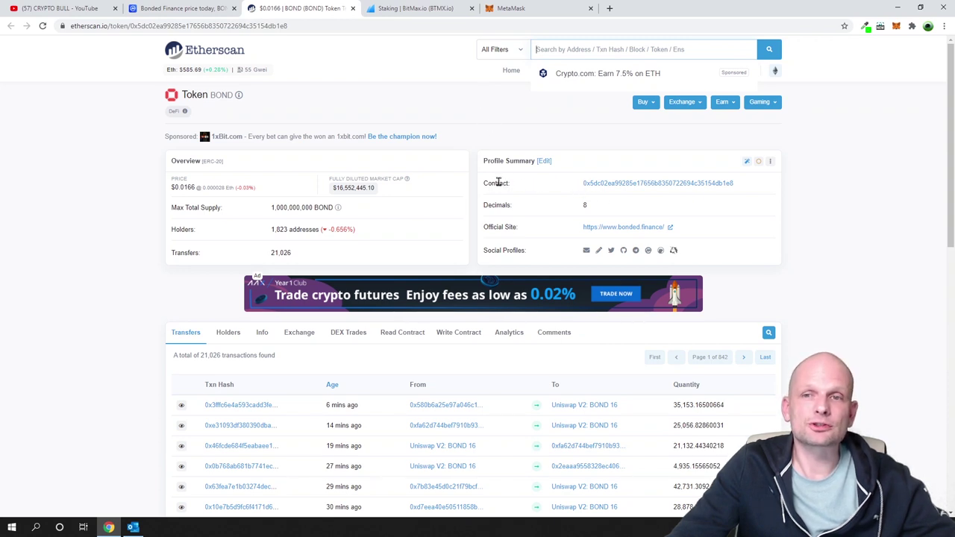
left_click_drag(484, 183, 516, 188)
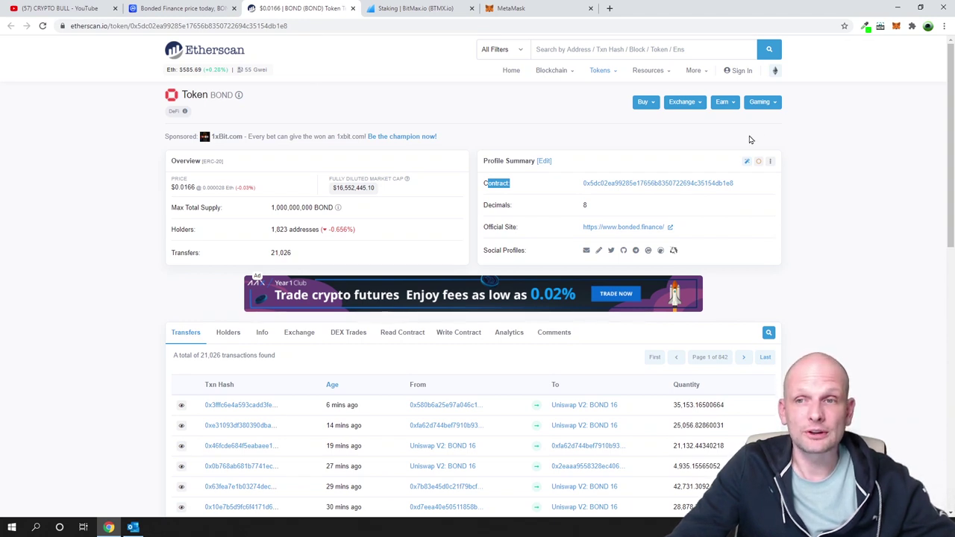
left_click_drag(572, 188, 716, 185)
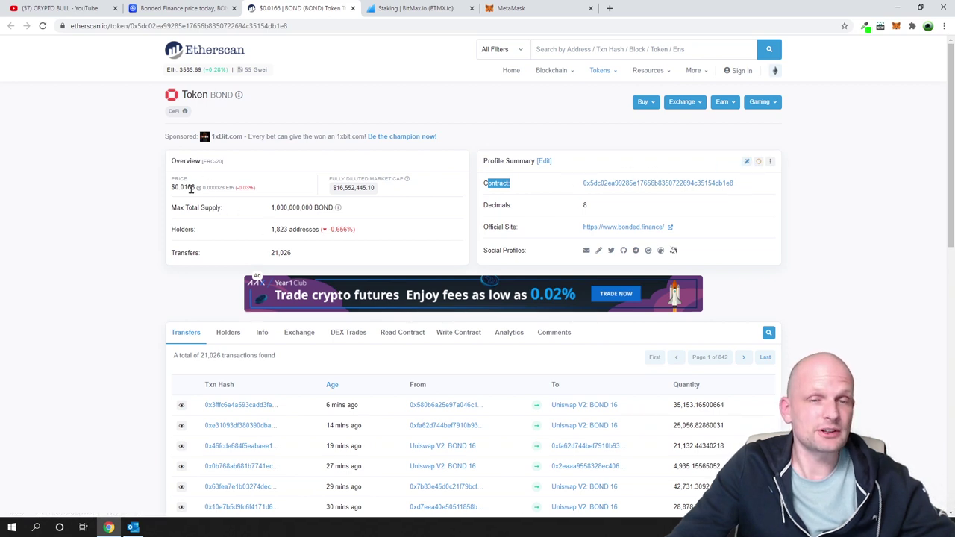
left_click_drag(265, 209, 328, 207)
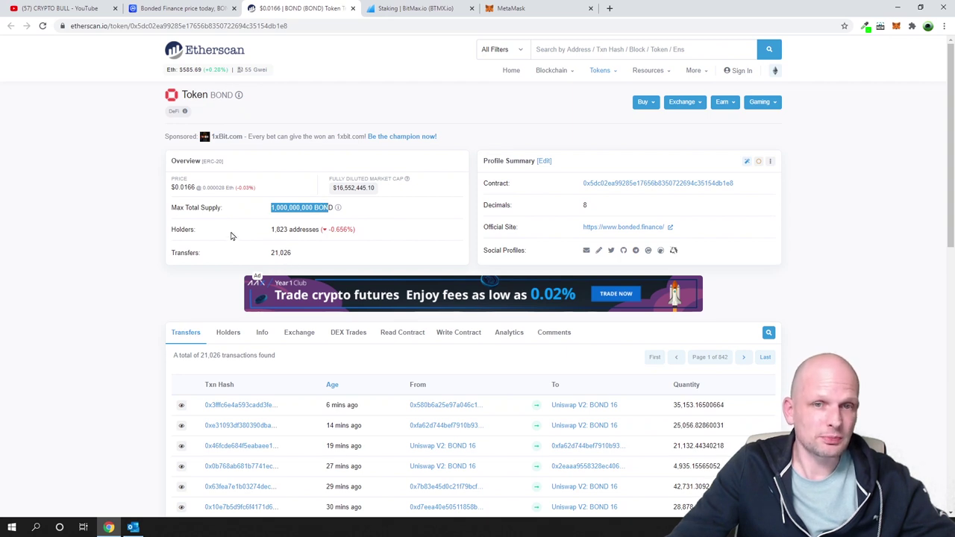
left_click_drag(231, 237, 311, 228)
left_click_drag(241, 253, 325, 260)
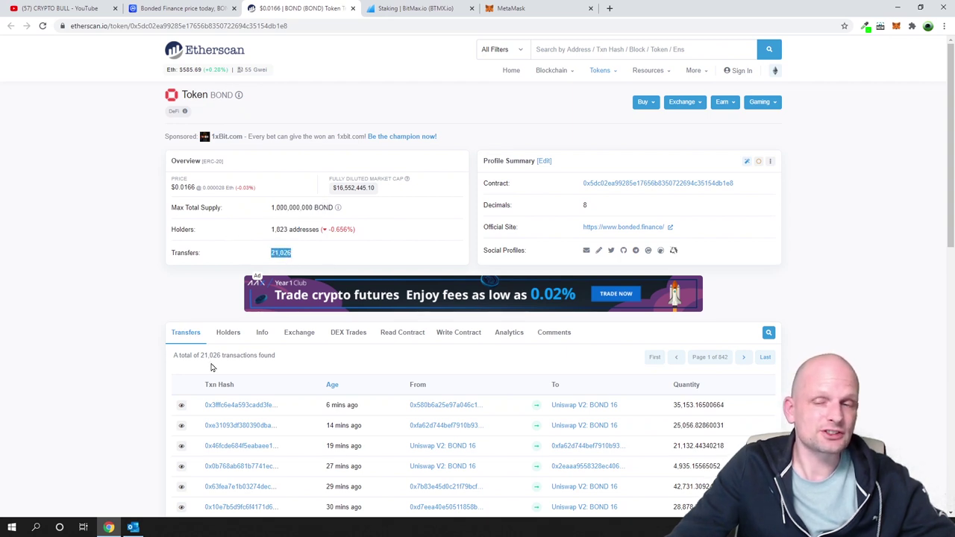
left_click(179, 7)
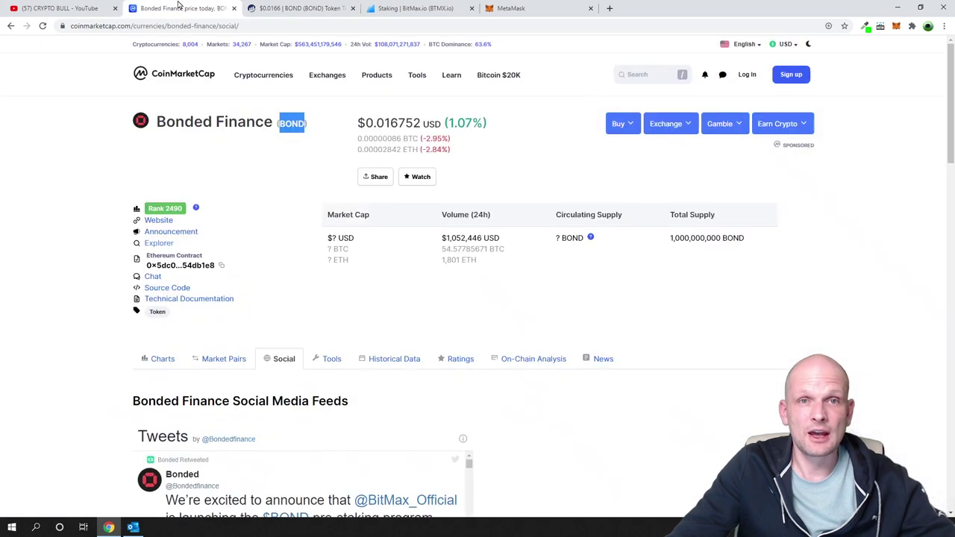
left_click_drag(158, 121, 276, 118)
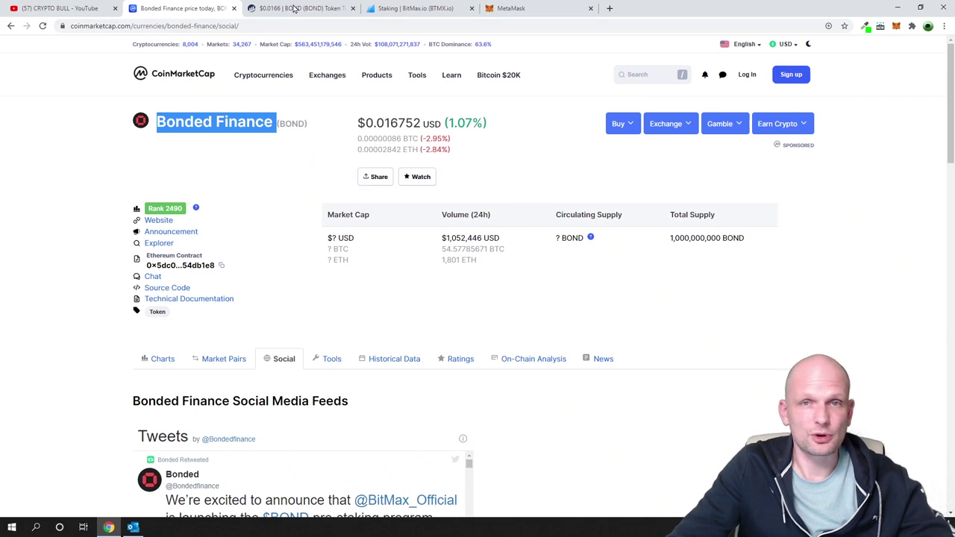
- Leave MetaMask's custom token form for the account overview and copy the Account 1 address
left_click(514, 8)
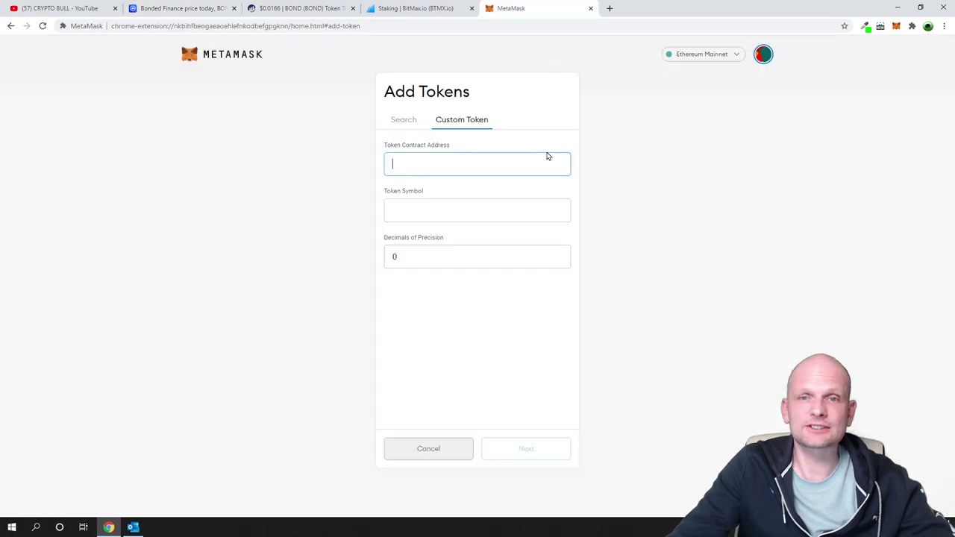
left_click(247, 54)
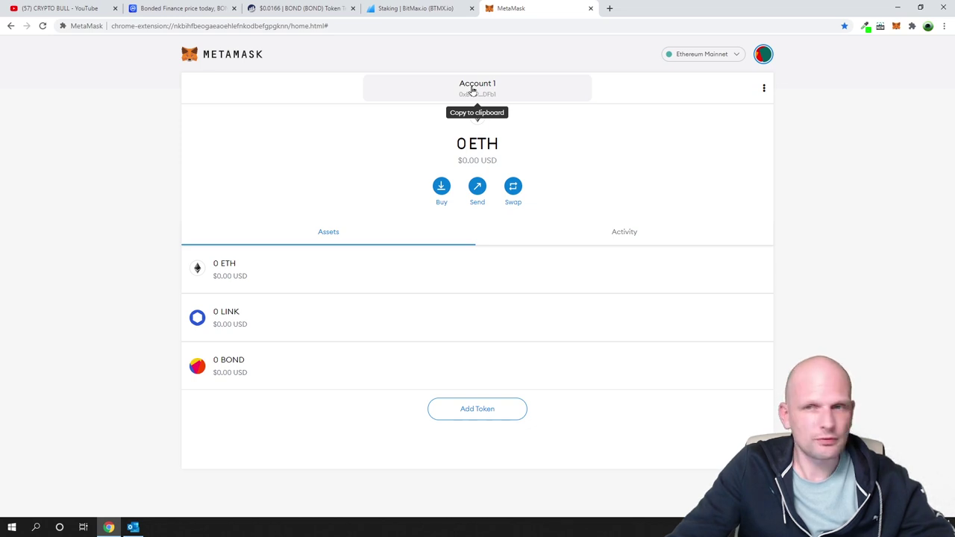
left_click(471, 89)
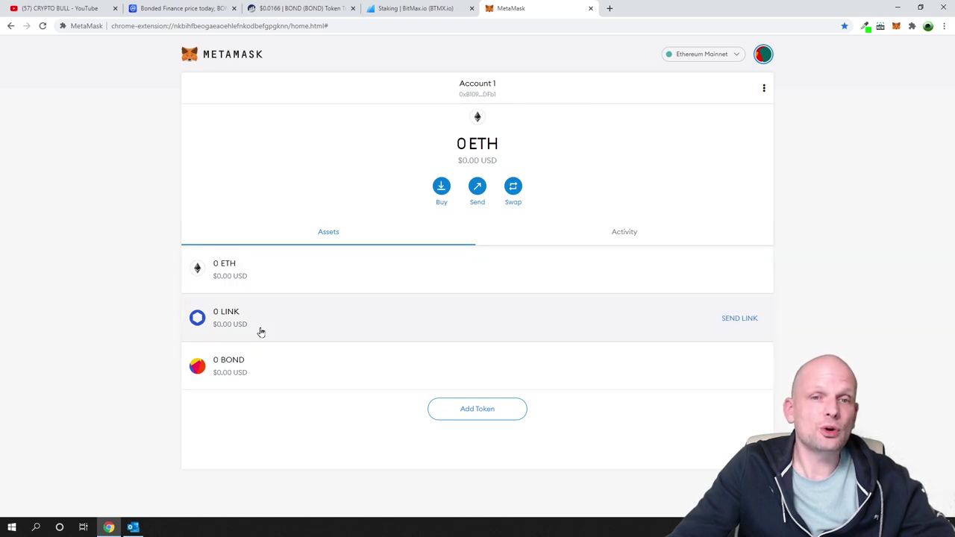
- View the recipient form for sending LINK and return to the account overview
left_click(236, 326)
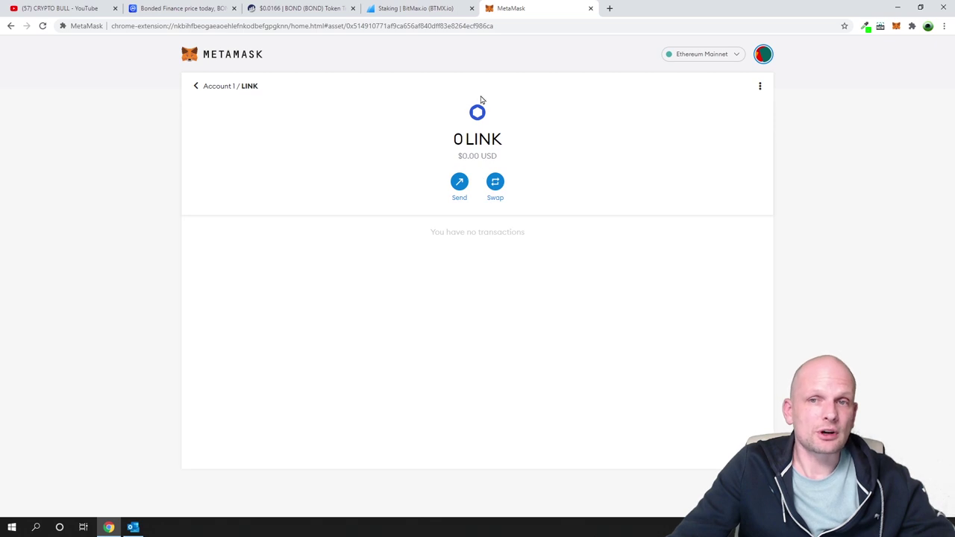
left_click(459, 185)
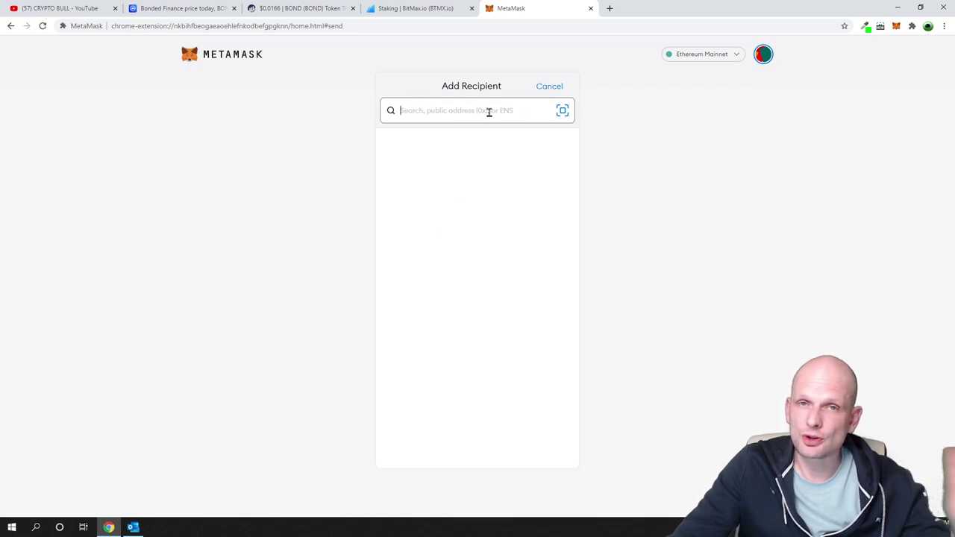
left_click(241, 57)
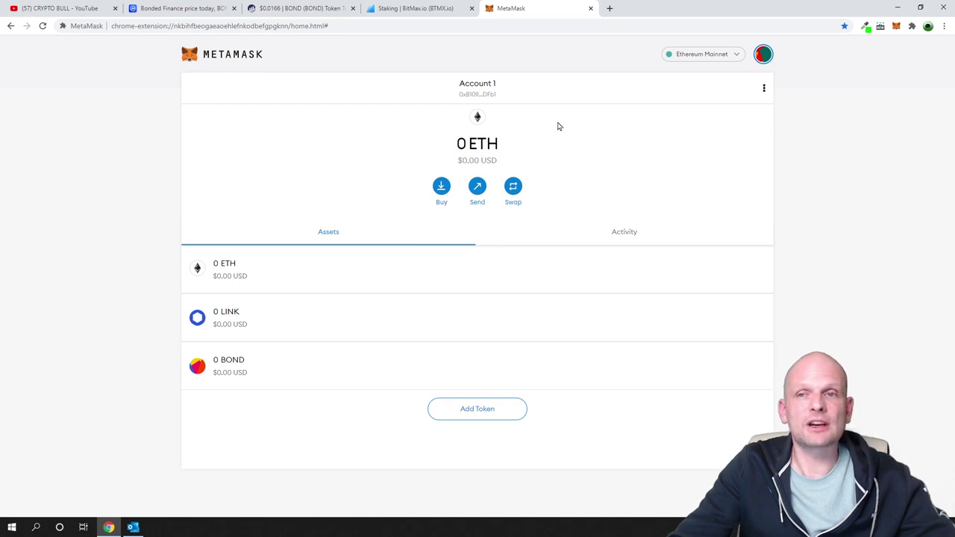
- Set up a token swap from LINK to ETH
left_click(513, 187)
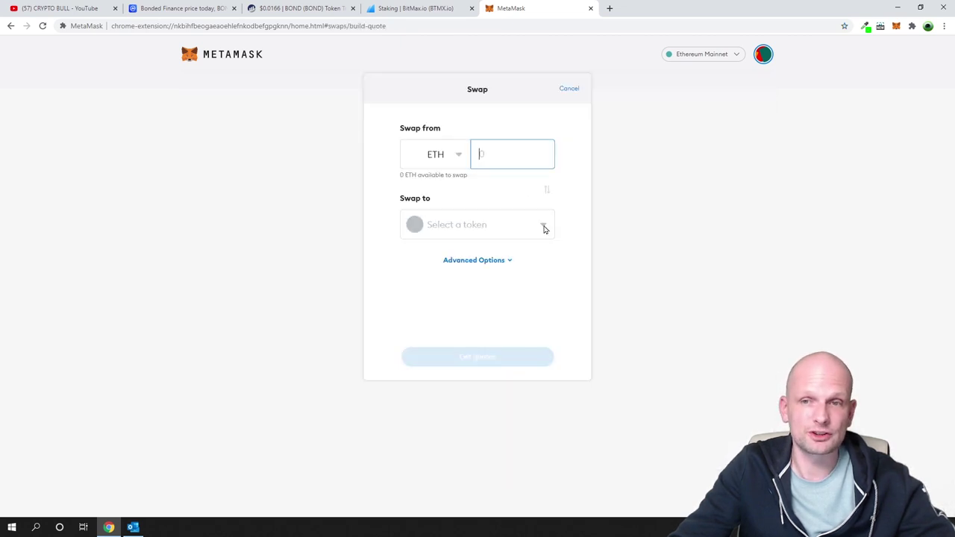
left_click(444, 159)
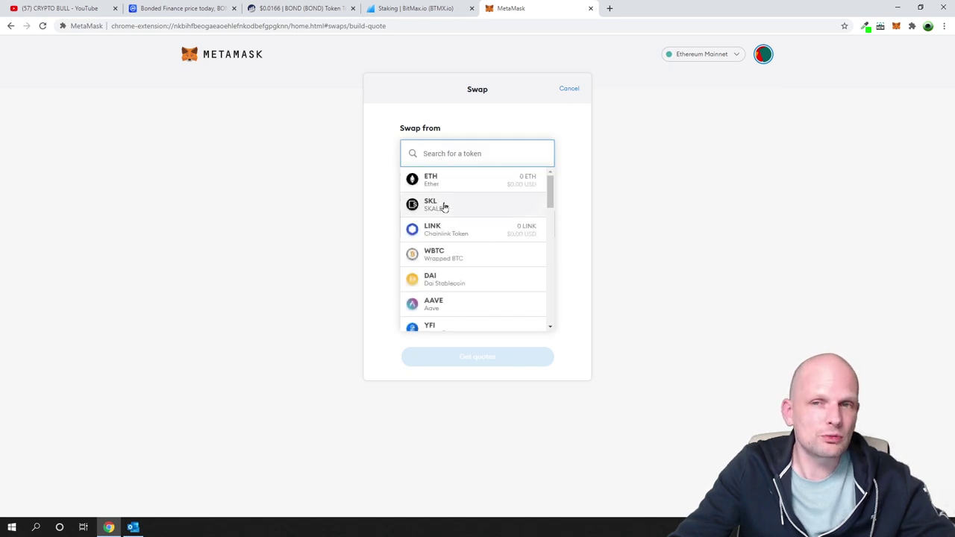
left_click(441, 229)
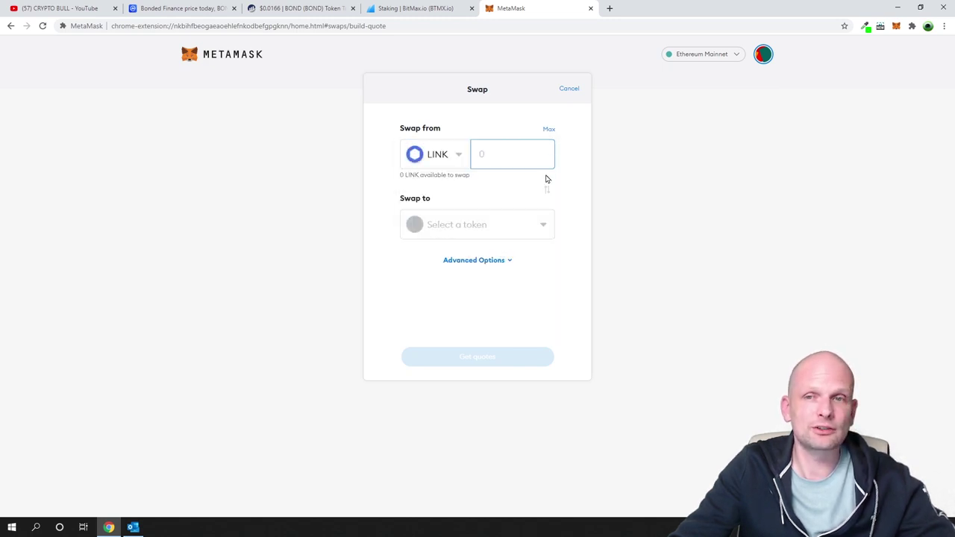
left_click(520, 237)
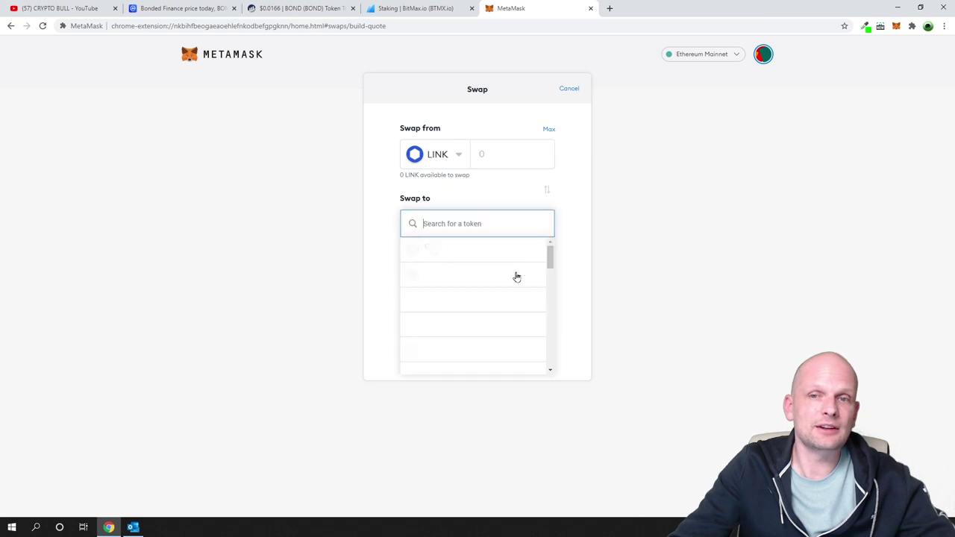
left_click(484, 253)
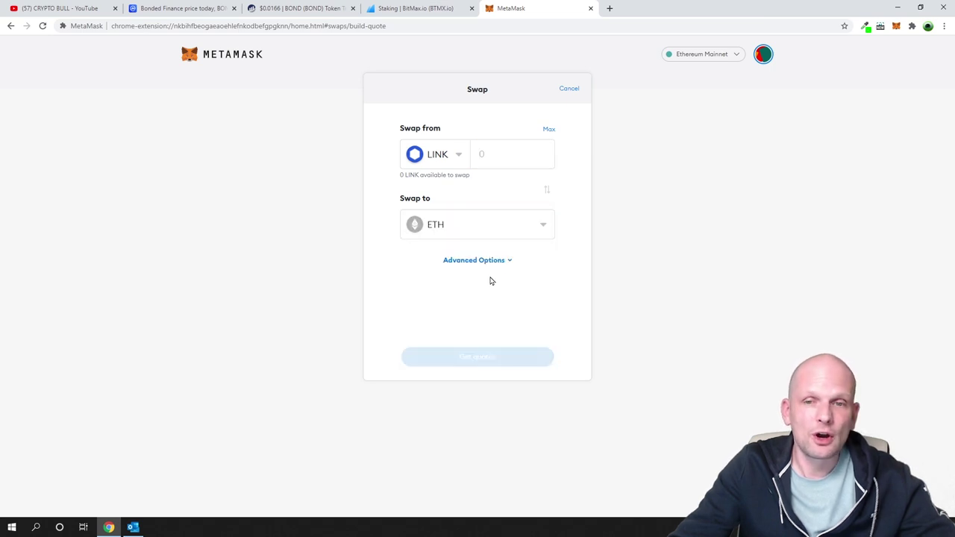
- Set the swap's destination token to USDT, and cancel the swap to return to the account overview
left_click(484, 226)
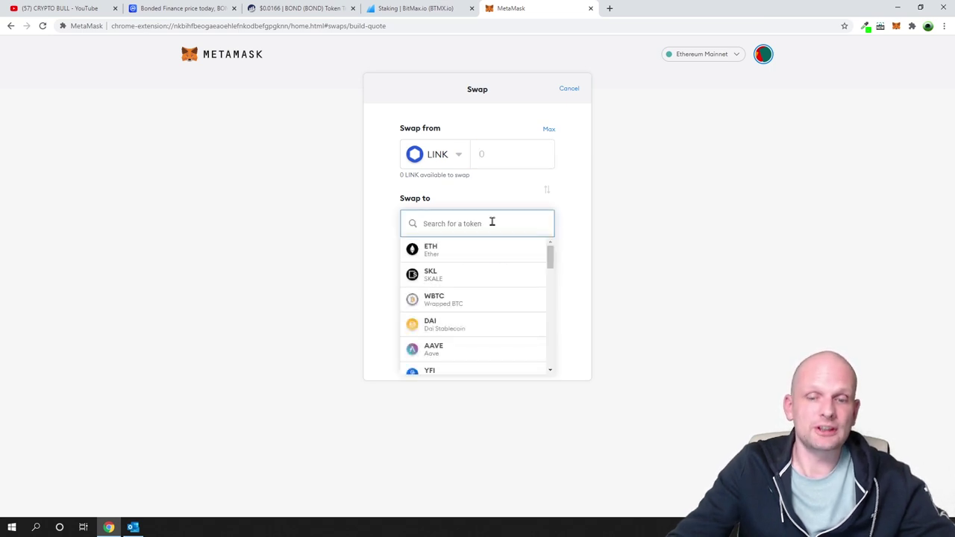
type("usdt")
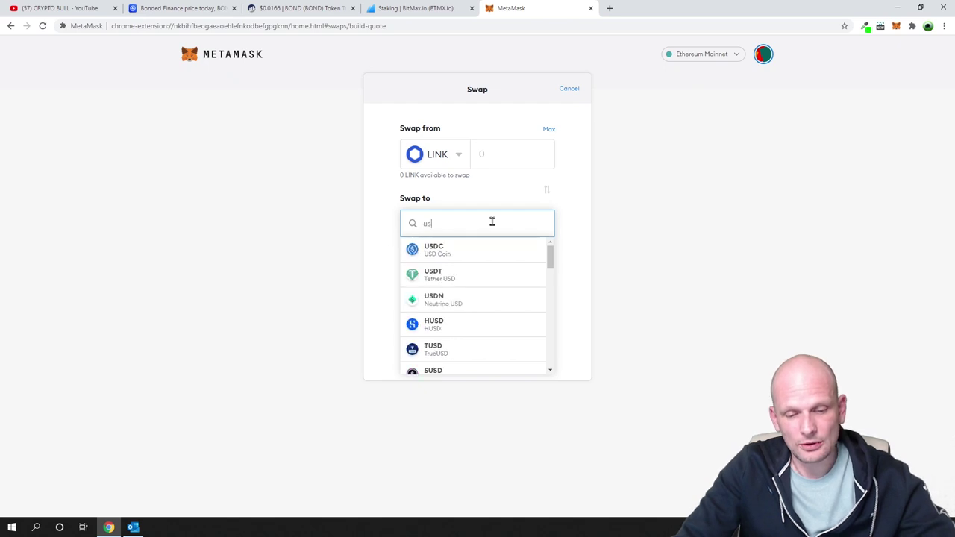
left_click(458, 252)
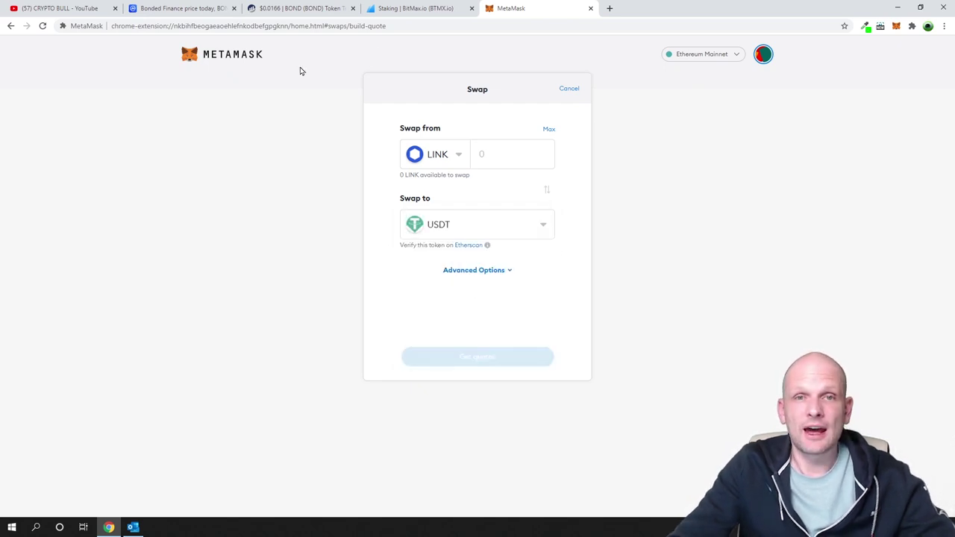
left_click(569, 88)
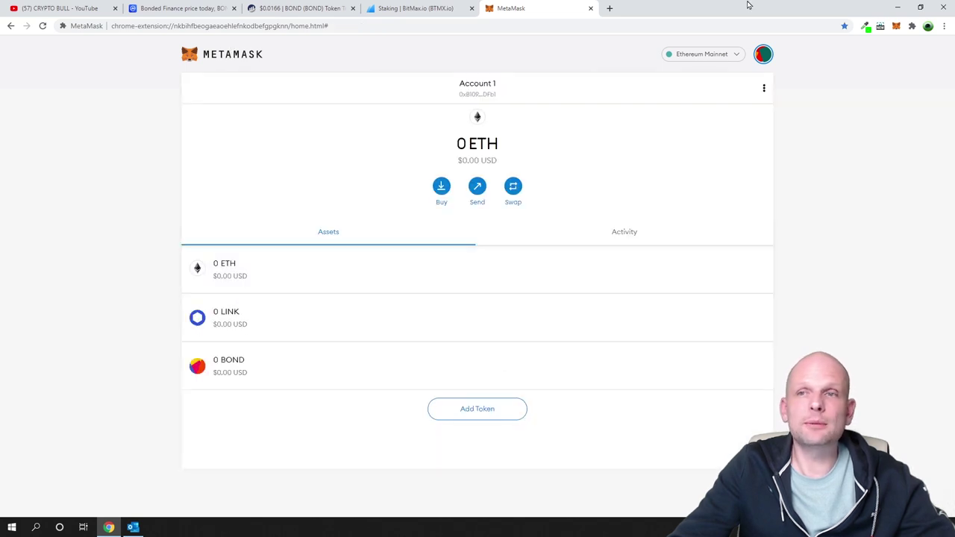
- Open uniswap.org in a new browser tab and launch the Uniswap app
left_click(610, 8)
left_click(571, 27)
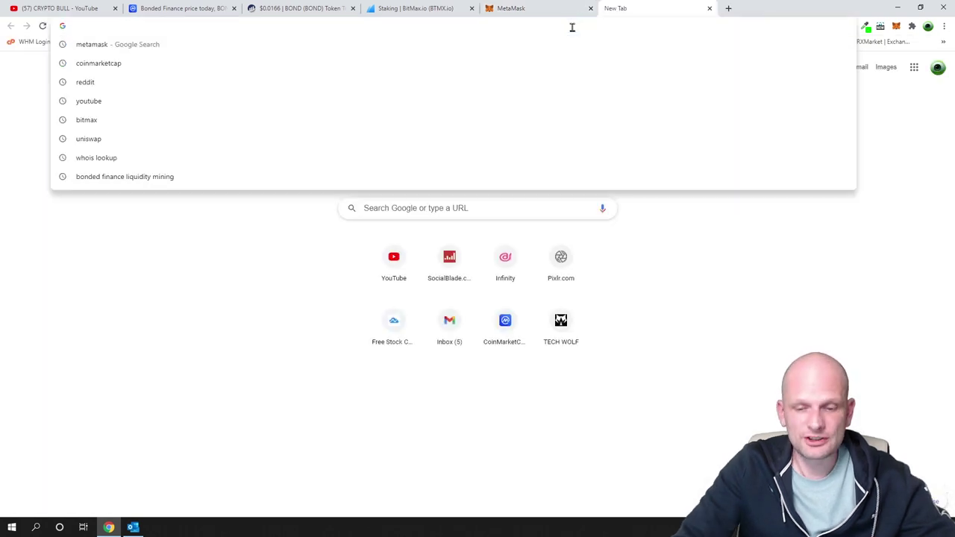
type("uni")
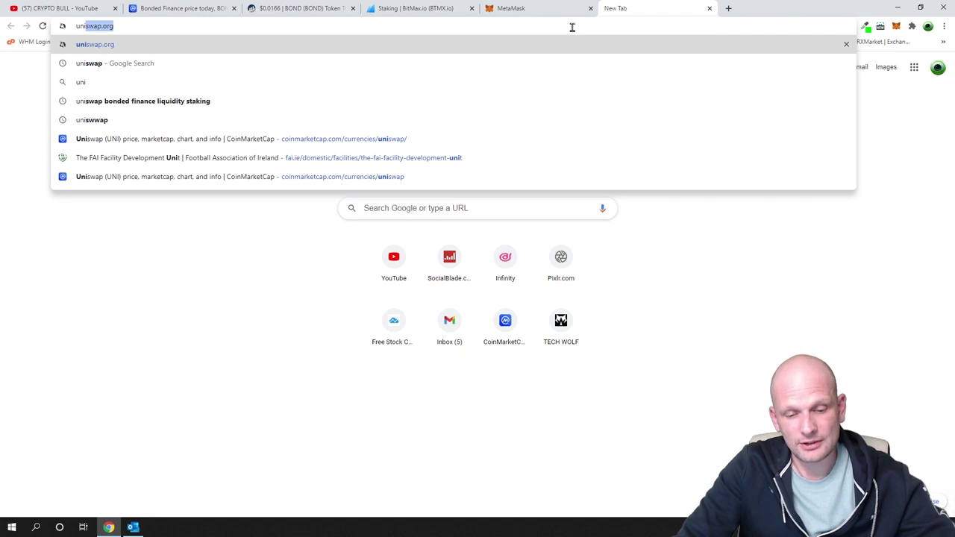
key("Return")
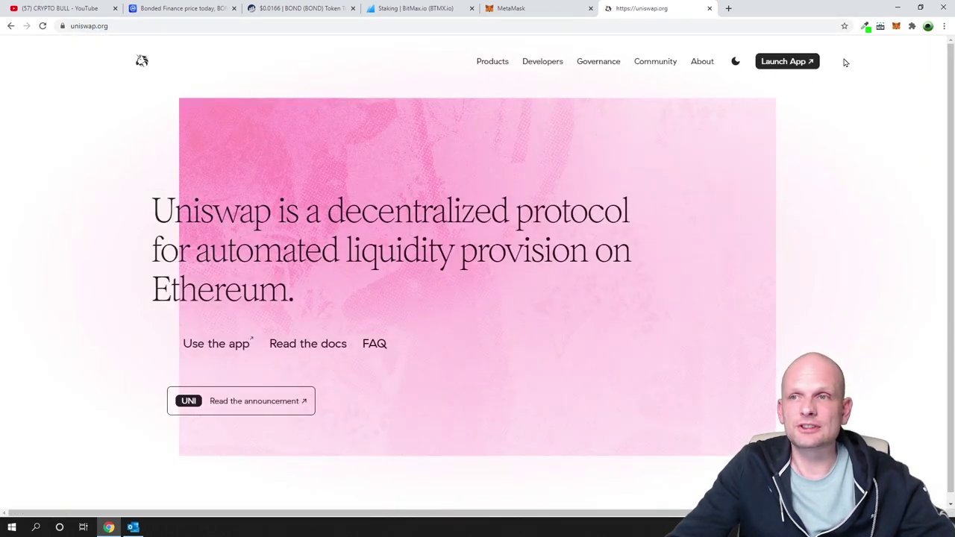
left_click(774, 64)
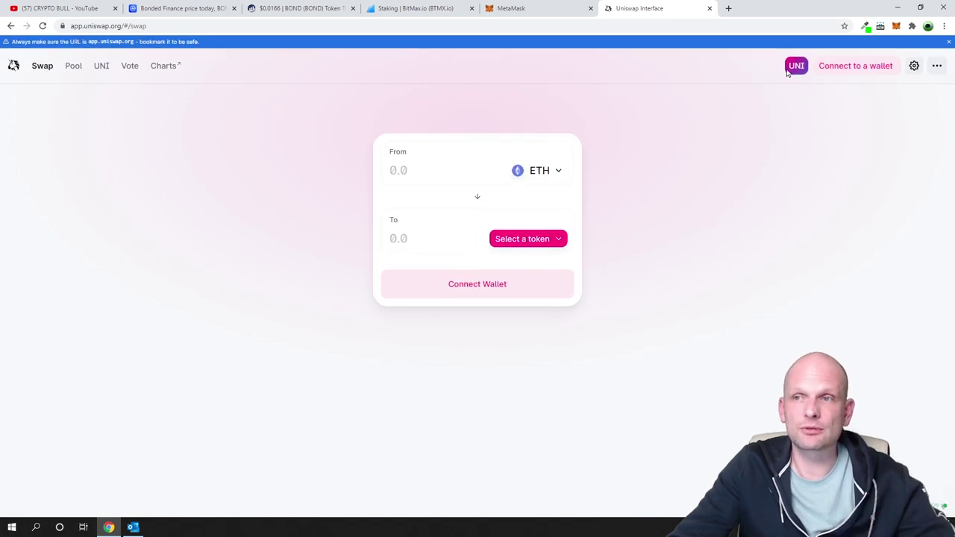
- Connect Uniswap to the MetaMask wallet with Account 1 and approve the site's access to its address
left_click(855, 67)
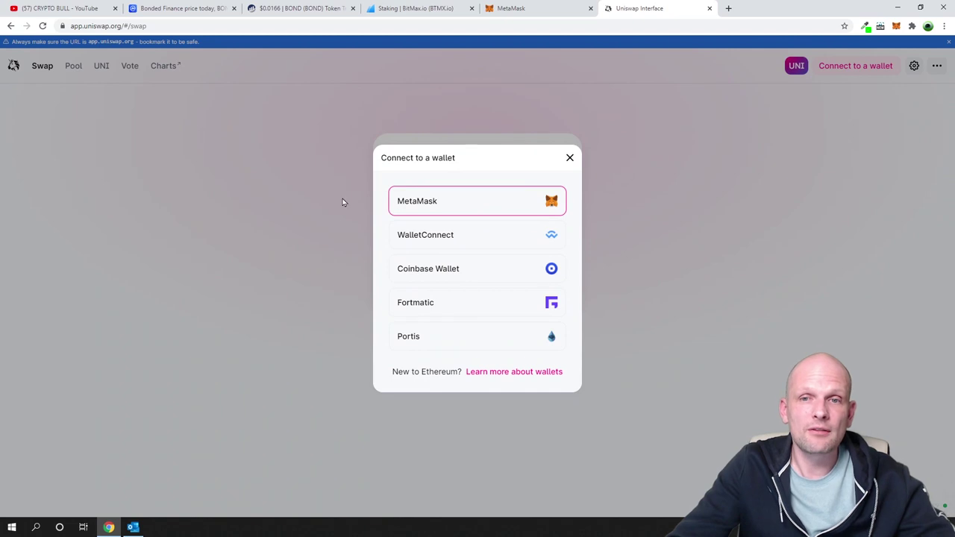
left_click(422, 201)
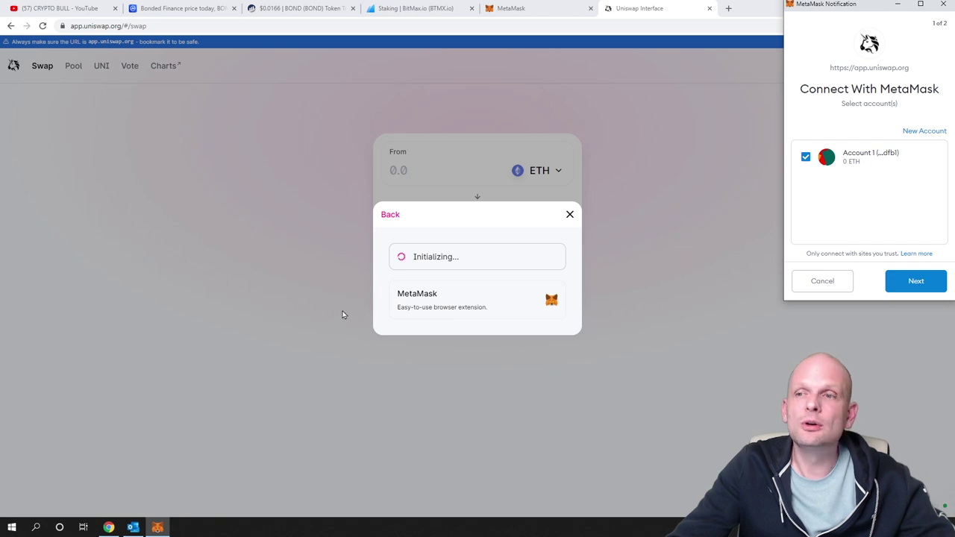
left_click(903, 282)
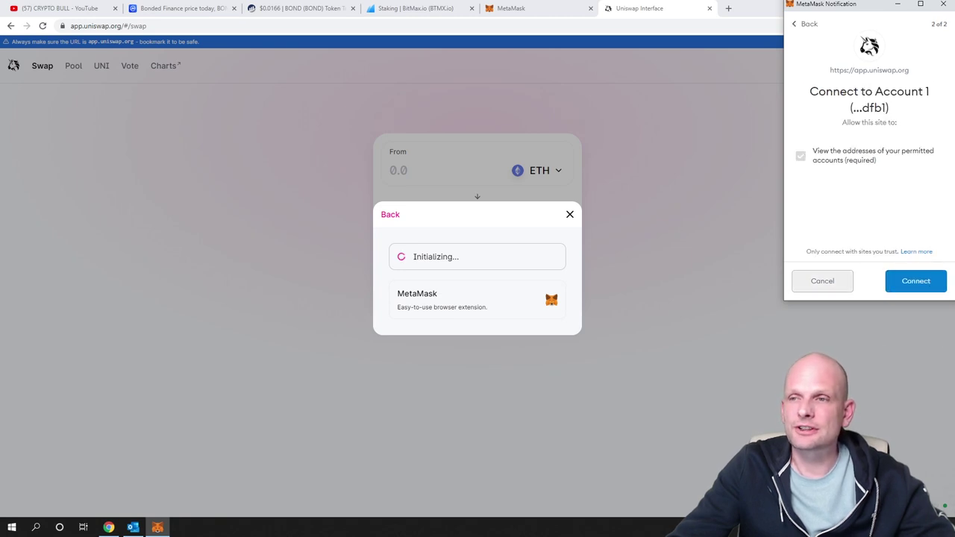
left_click(917, 282)
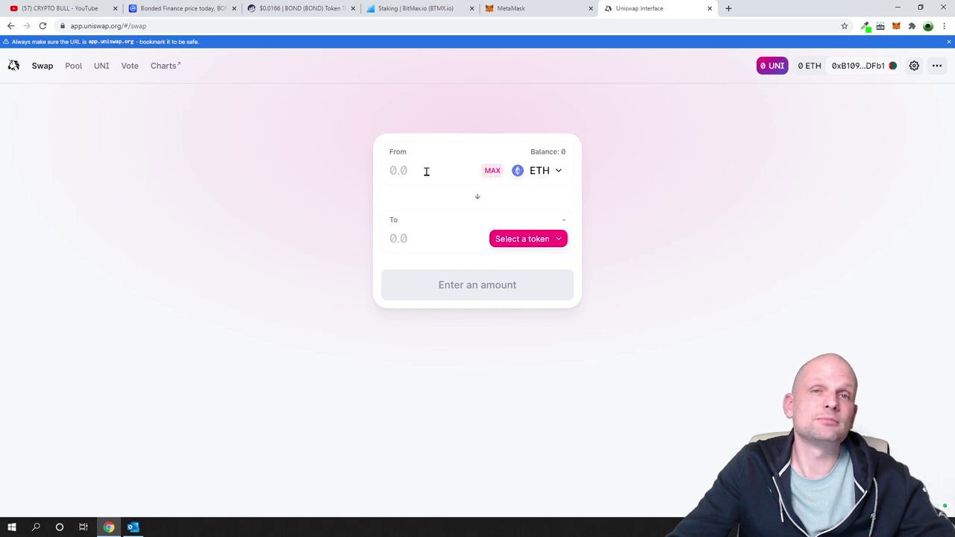
- Choose ANT as the token to swap from and AMPL as the token to receive in Uniswap
left_click(554, 172)
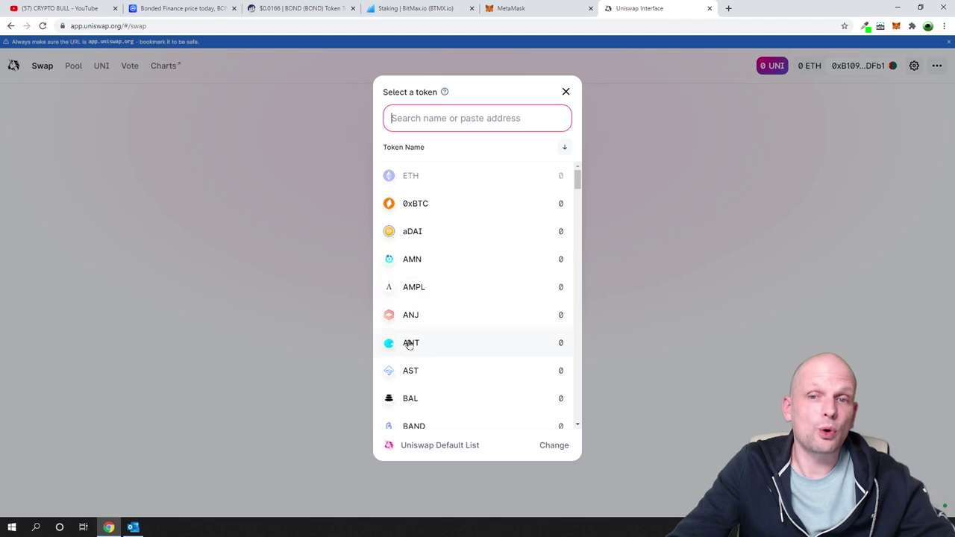
left_click(448, 350)
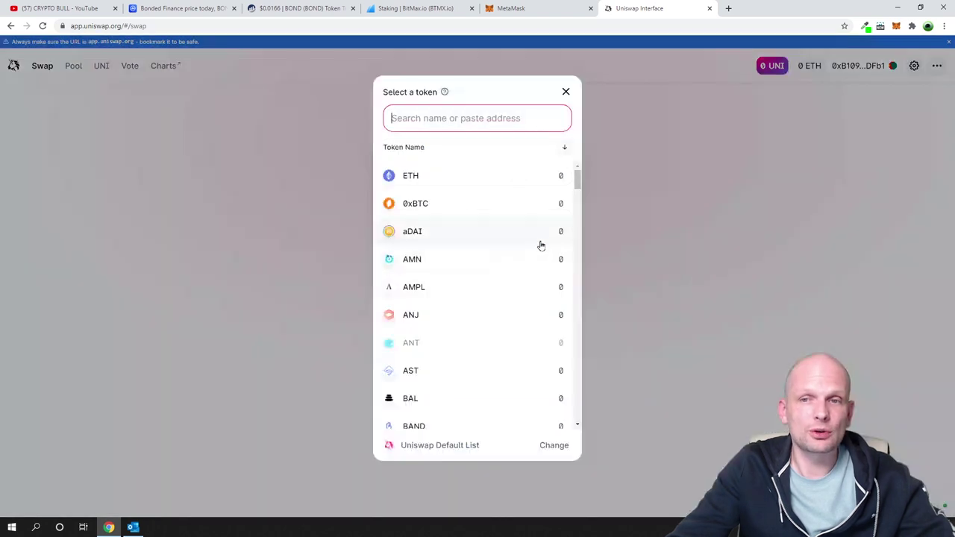
left_click(558, 240)
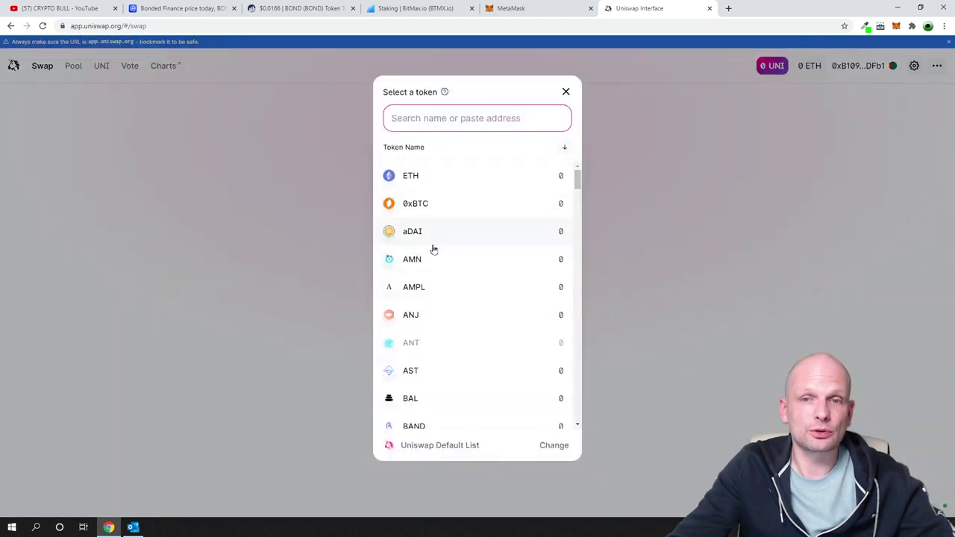
left_click(526, 300)
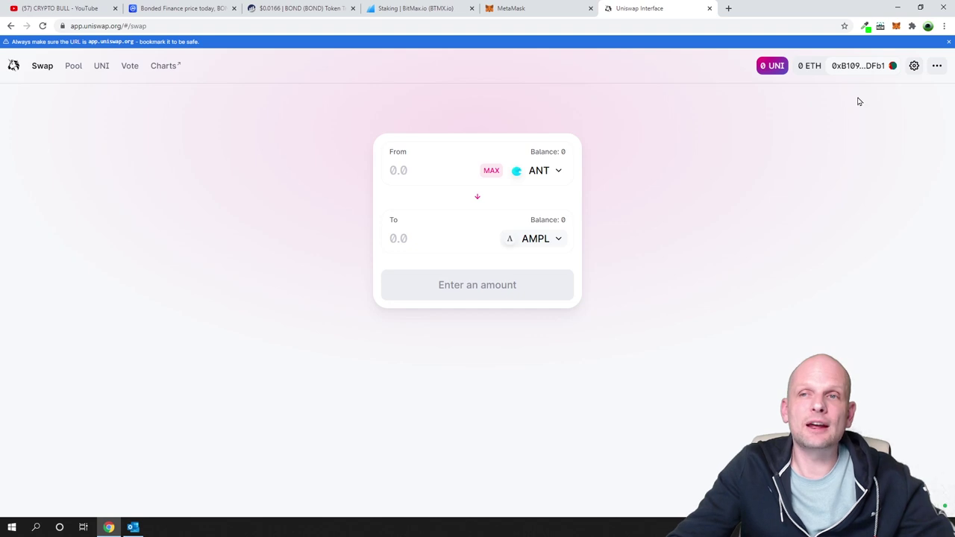
- Return to the MetaMask page and view the token list and Account 1 options in the extension pop-up, closing it again
left_click(546, 8)
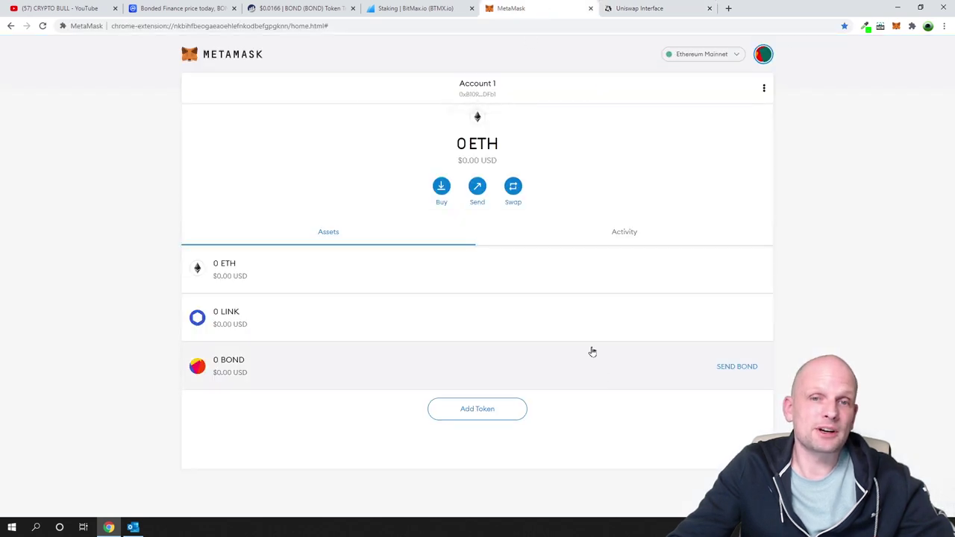
left_click(896, 27)
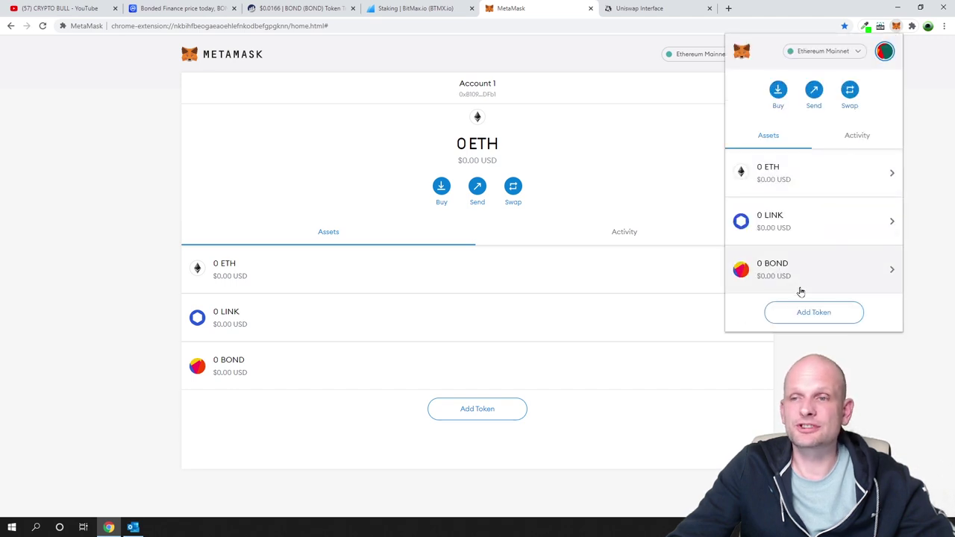
scroll(801, 275, "up", 2)
scroll(789, 277, "down", 2)
scroll(798, 268, "up", 2)
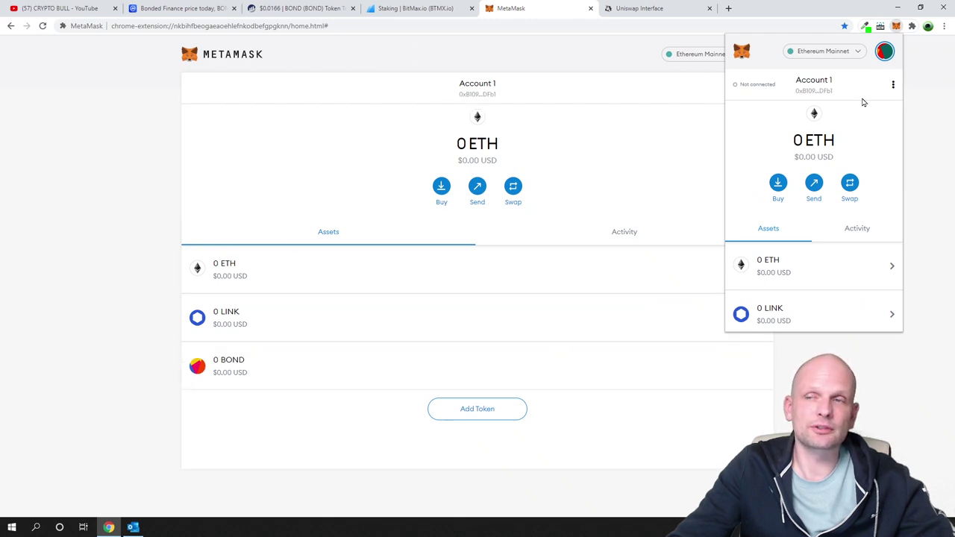
left_click(893, 87)
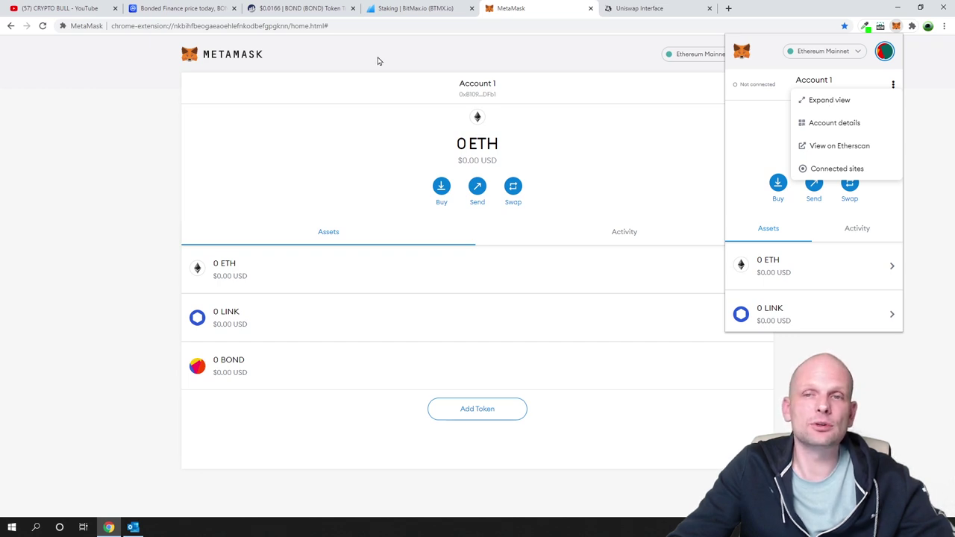
left_click(149, 202)
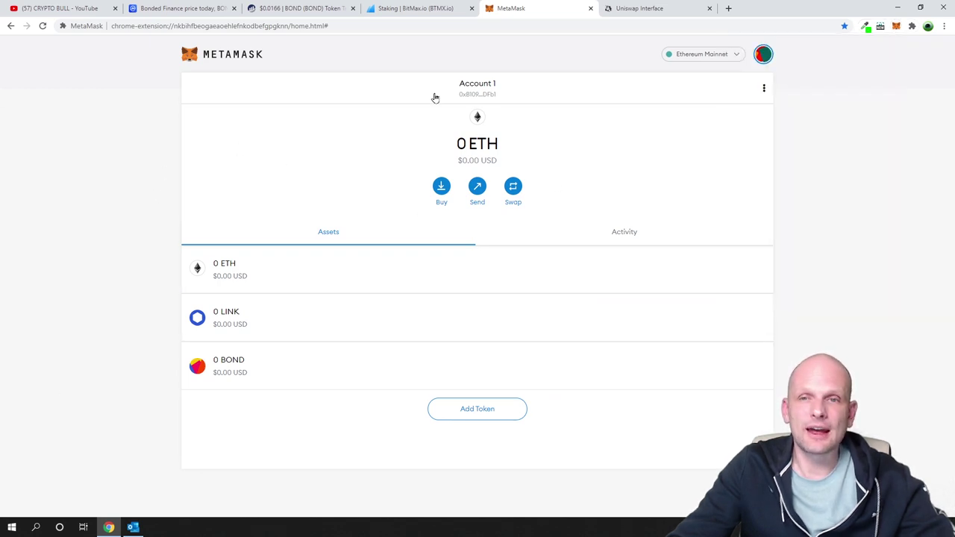
- Review the wallet's assets in the MetaMask extension pop-up and open the swap form on the full MetaMask page
left_click(895, 32)
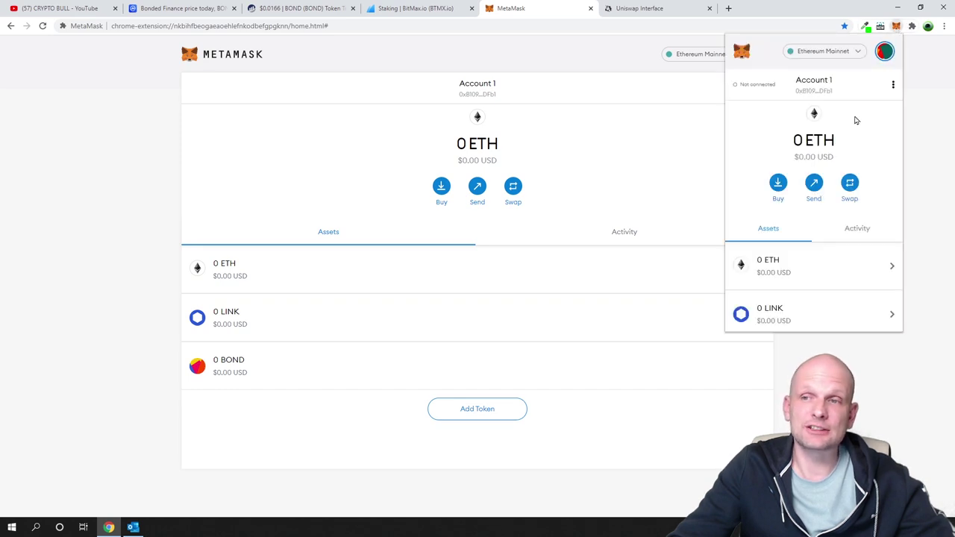
scroll(810, 149, "down", 2)
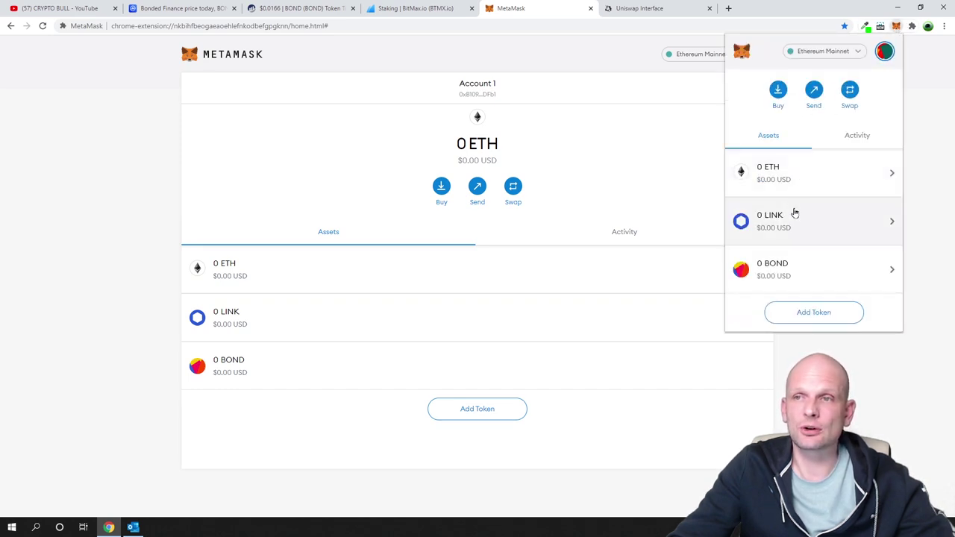
scroll(794, 215, "up", 2)
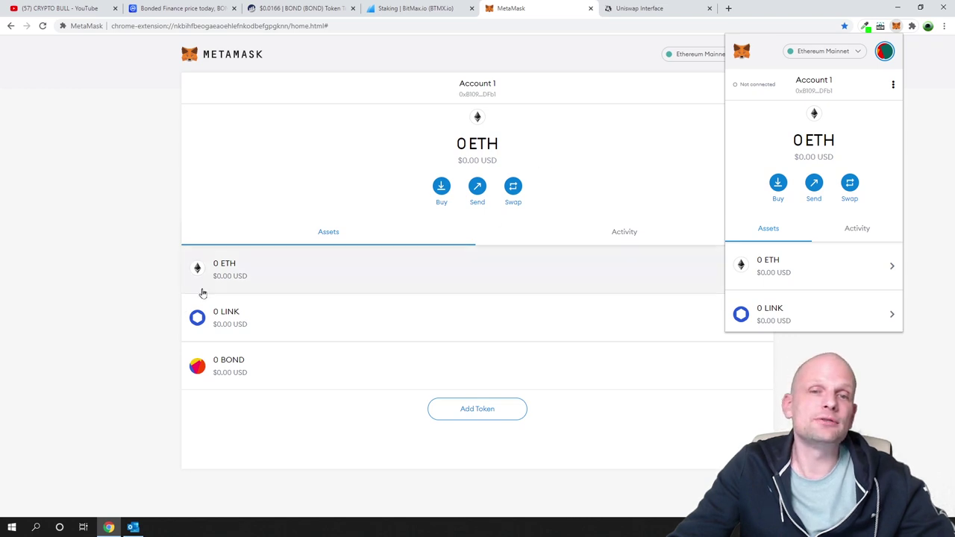
left_click(514, 192)
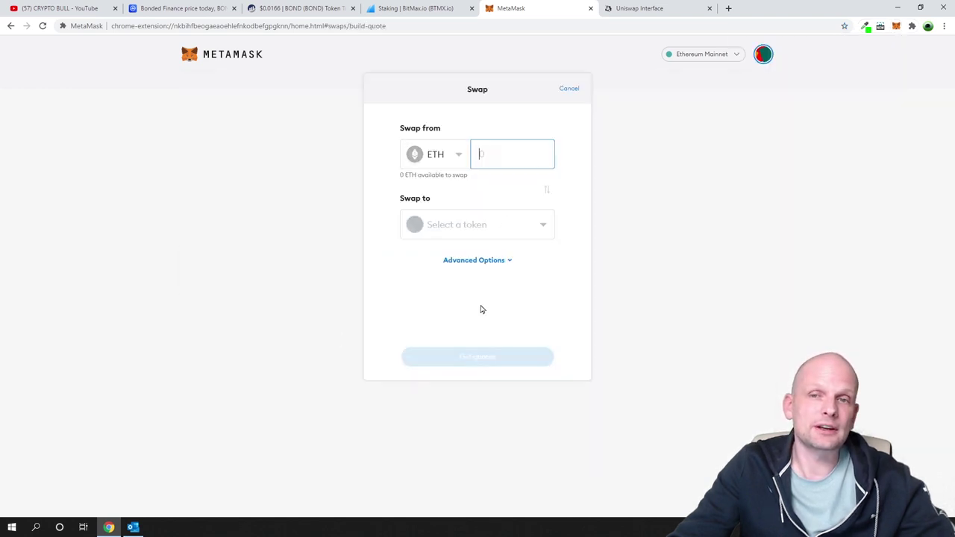